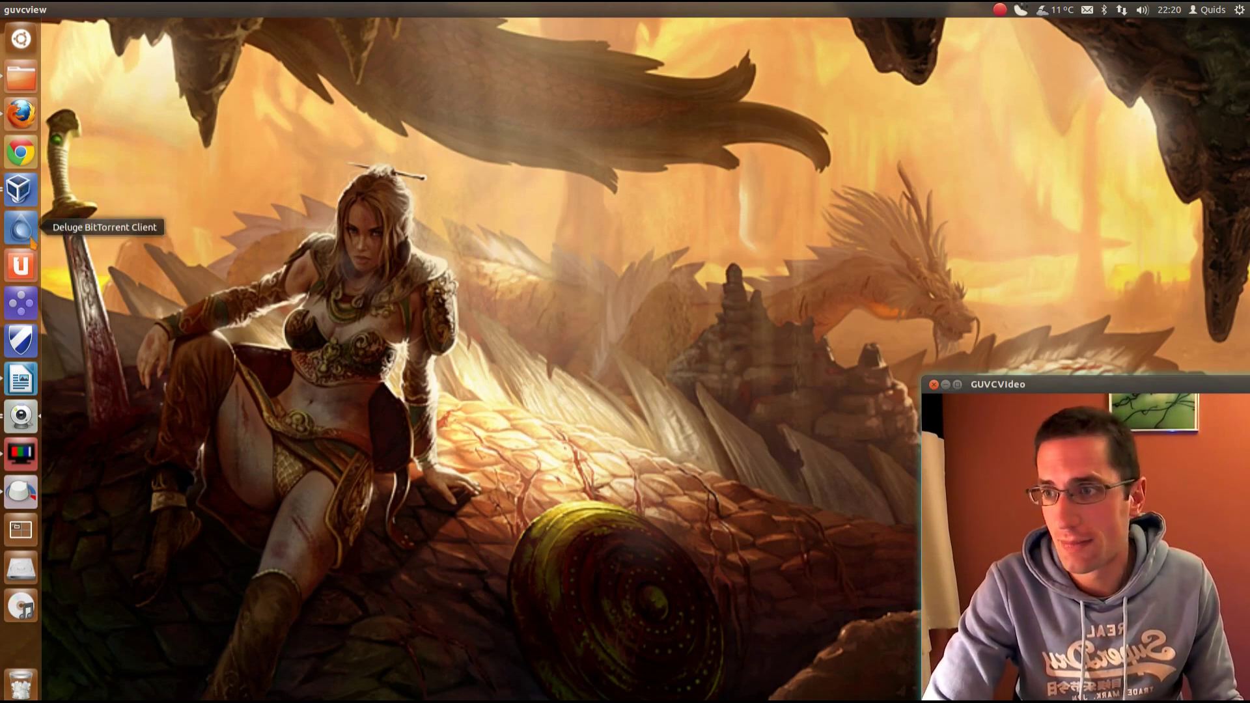
Step: In the Precise Ubuntu VM, search Ubuntu Software Centre for 'gufw' and select Firewall Configuration
{"action": "left_click", "coordinate": [36, 199]}
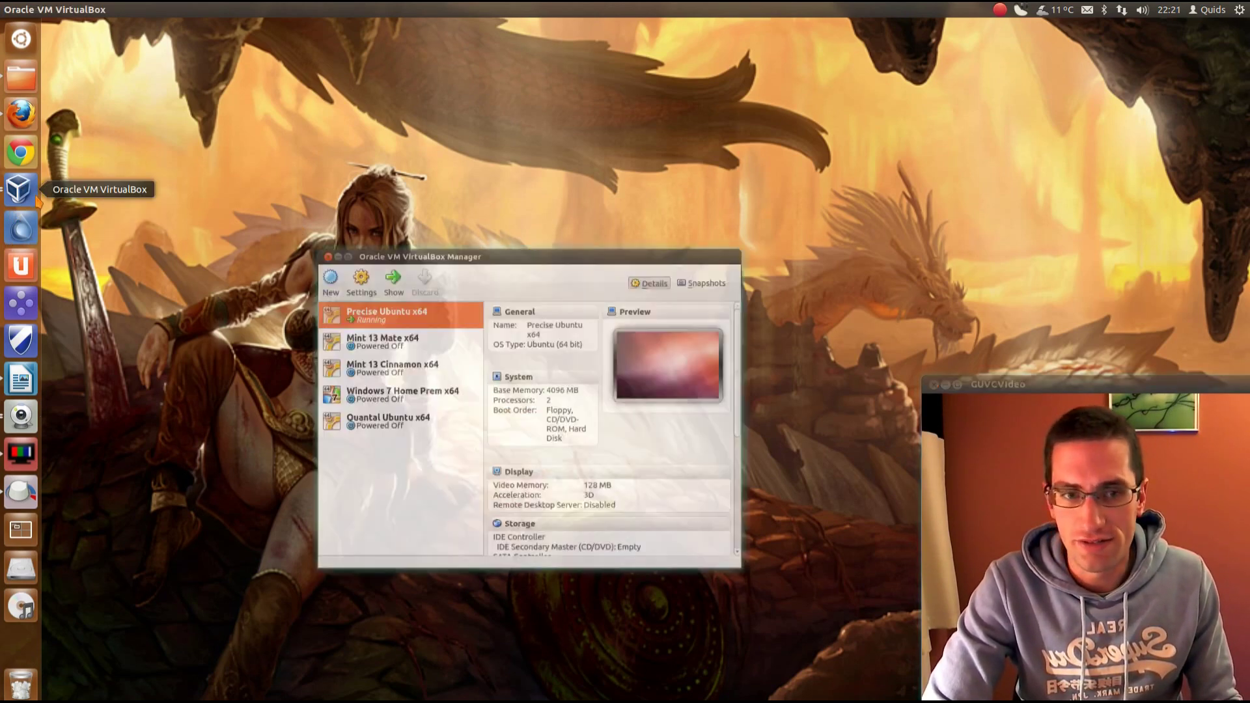
{"action": "left_click", "coordinate": [394, 280]}
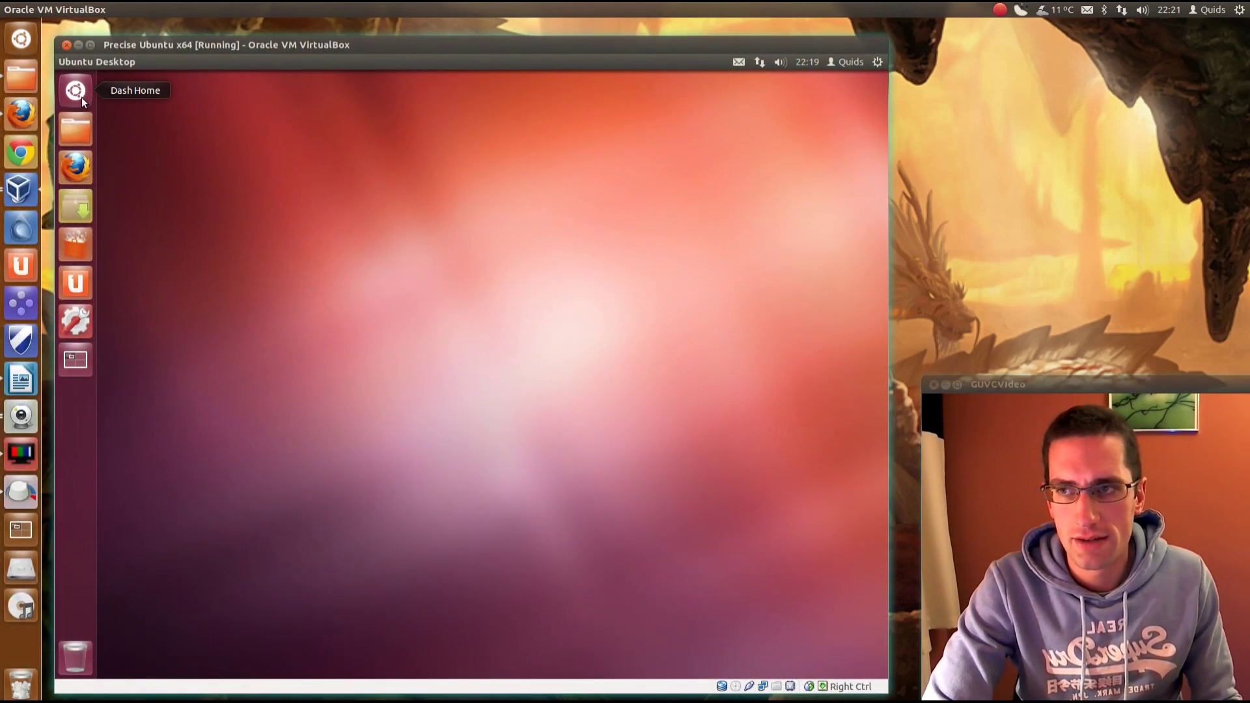
{"action": "left_click", "coordinate": [83, 246]}
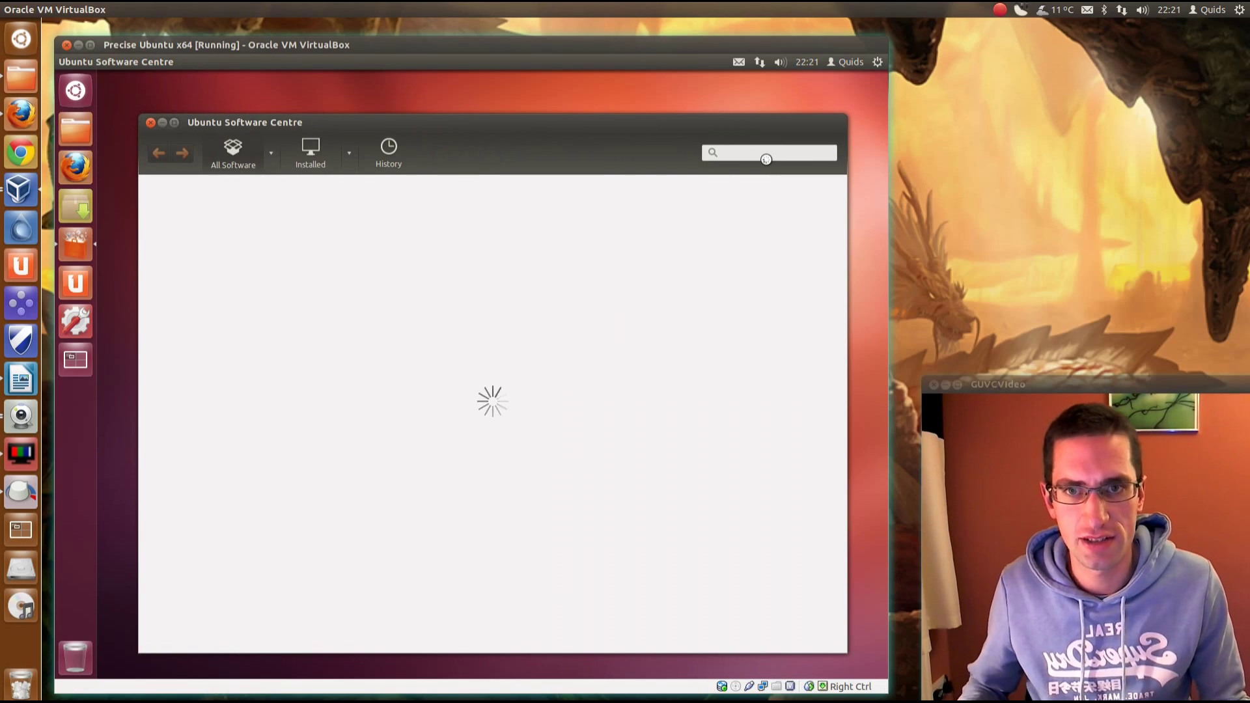
{"action": "type", "text": "gufw"}
{"action": "left_click", "coordinate": [223, 233]}
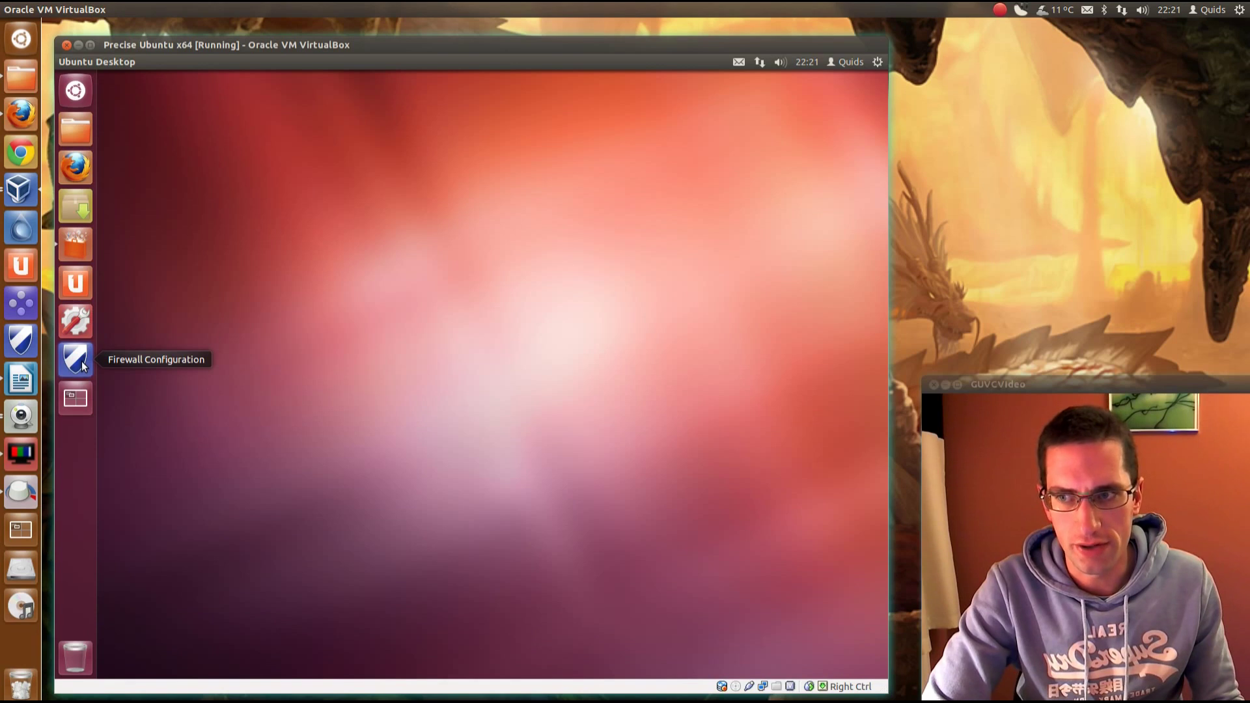
Step: Launch Firewall Configuration, enlarge its window, and unlock it with the admin password
{"action": "left_click", "coordinate": [83, 365]}
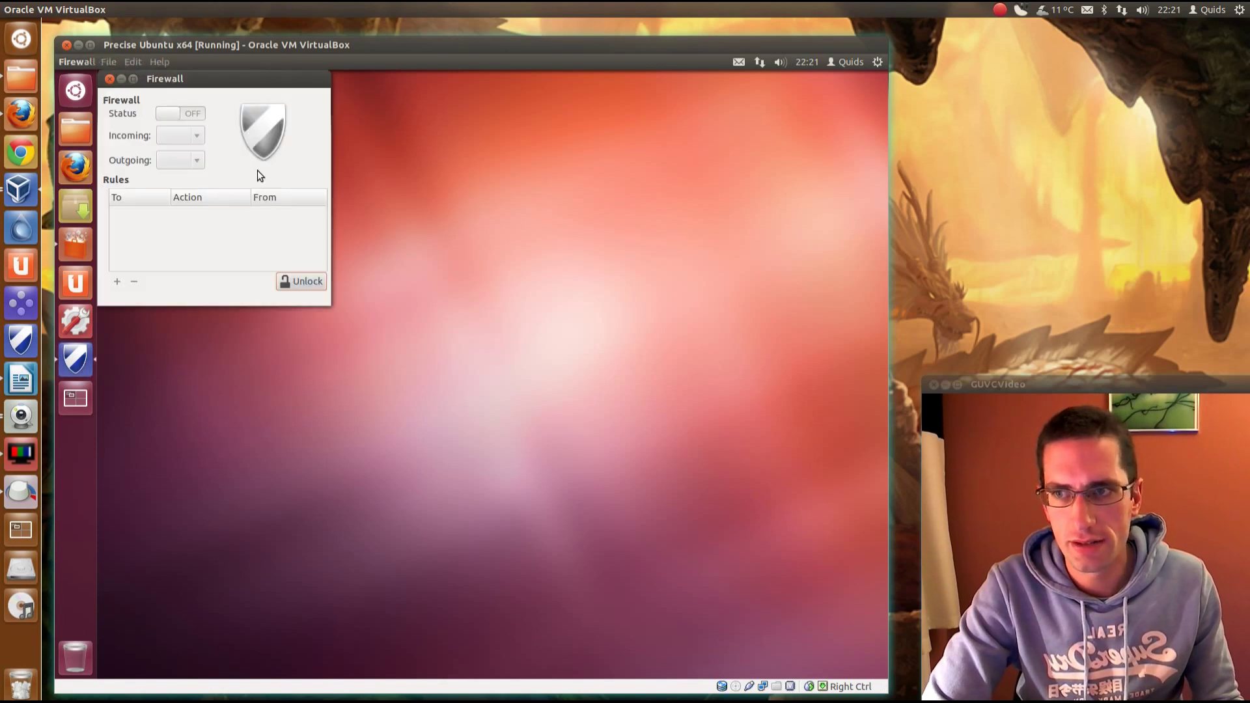
{"action": "left_click_drag", "start_coordinate": [324, 295], "coordinate": [524, 588]}
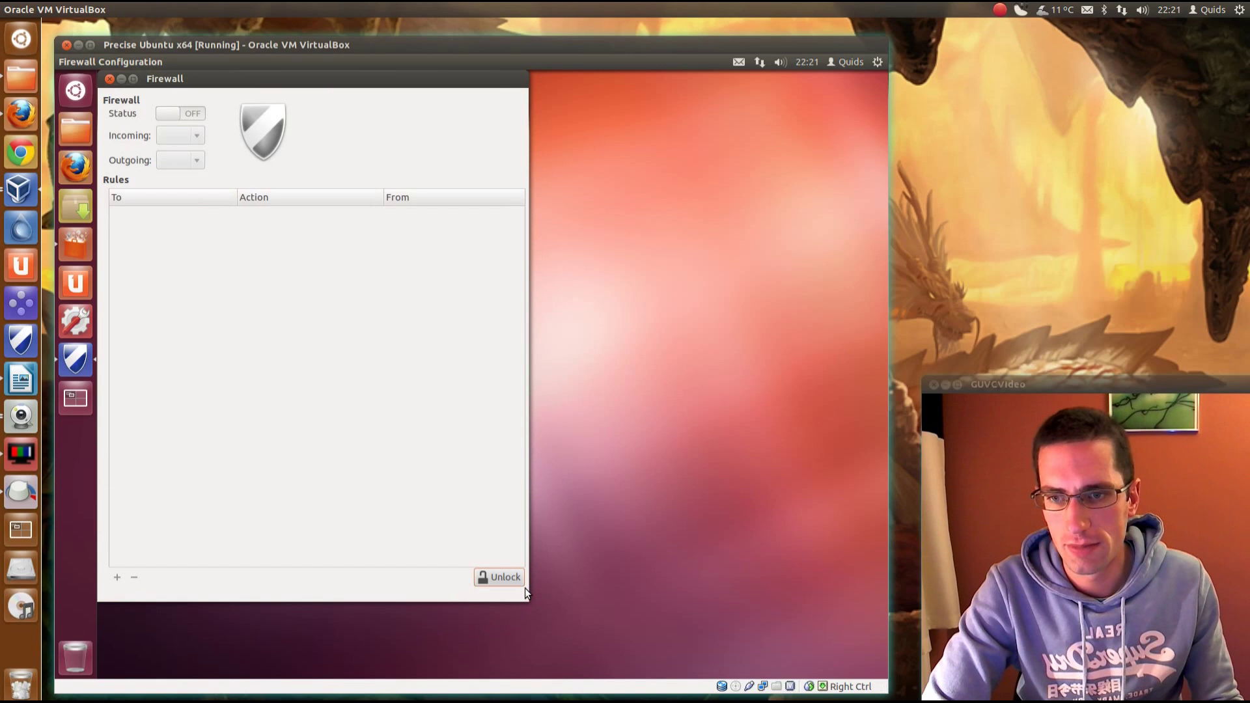
{"action": "left_click", "coordinate": [506, 577]}
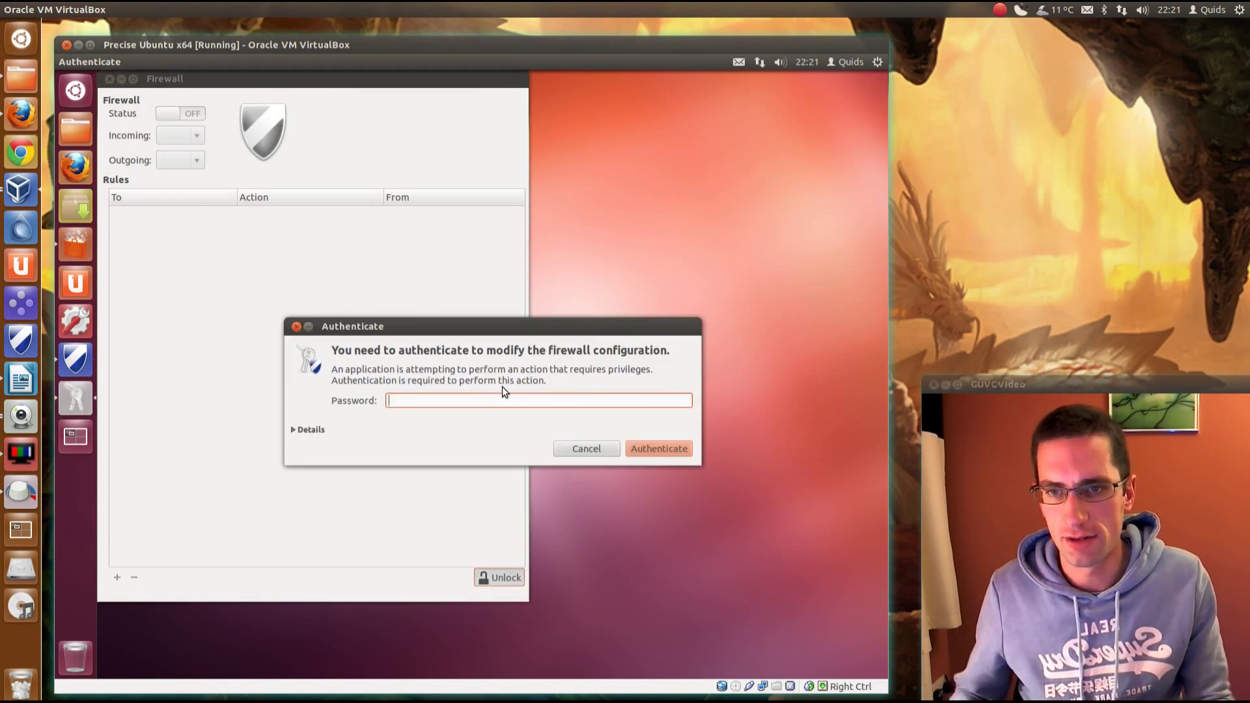
{"action": "type", "text": "*********"}
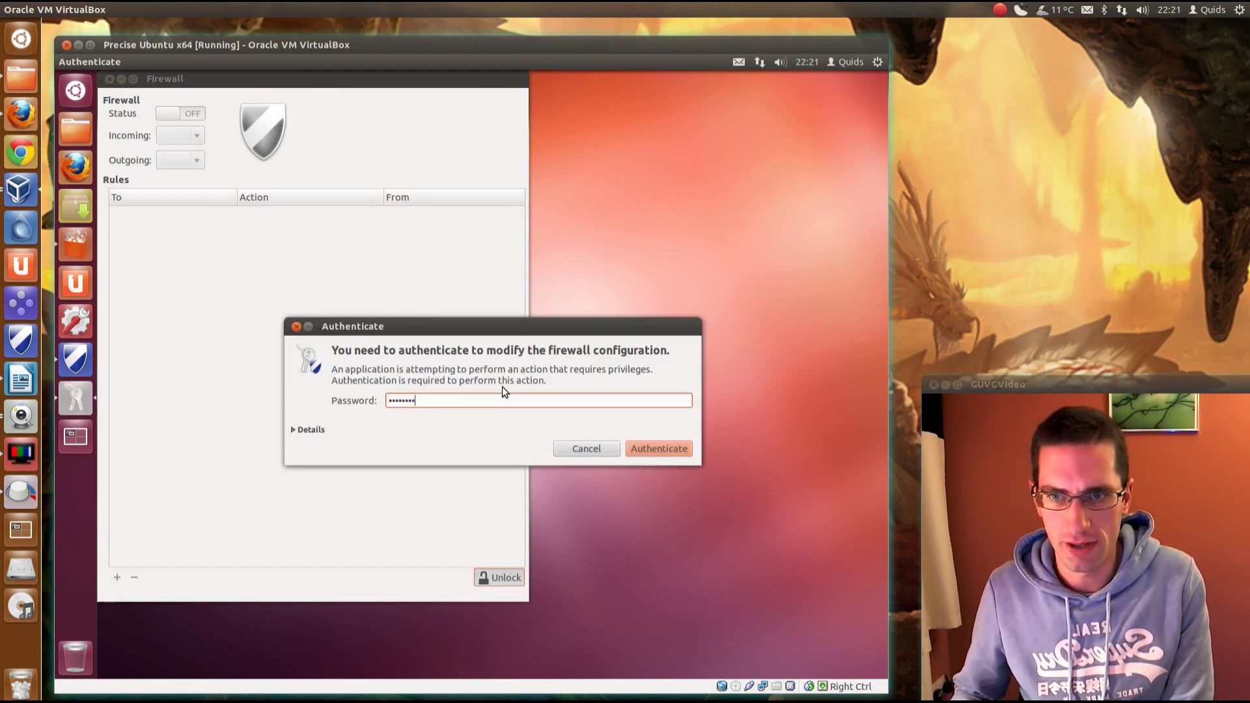
{"action": "key", "text": "Return"}
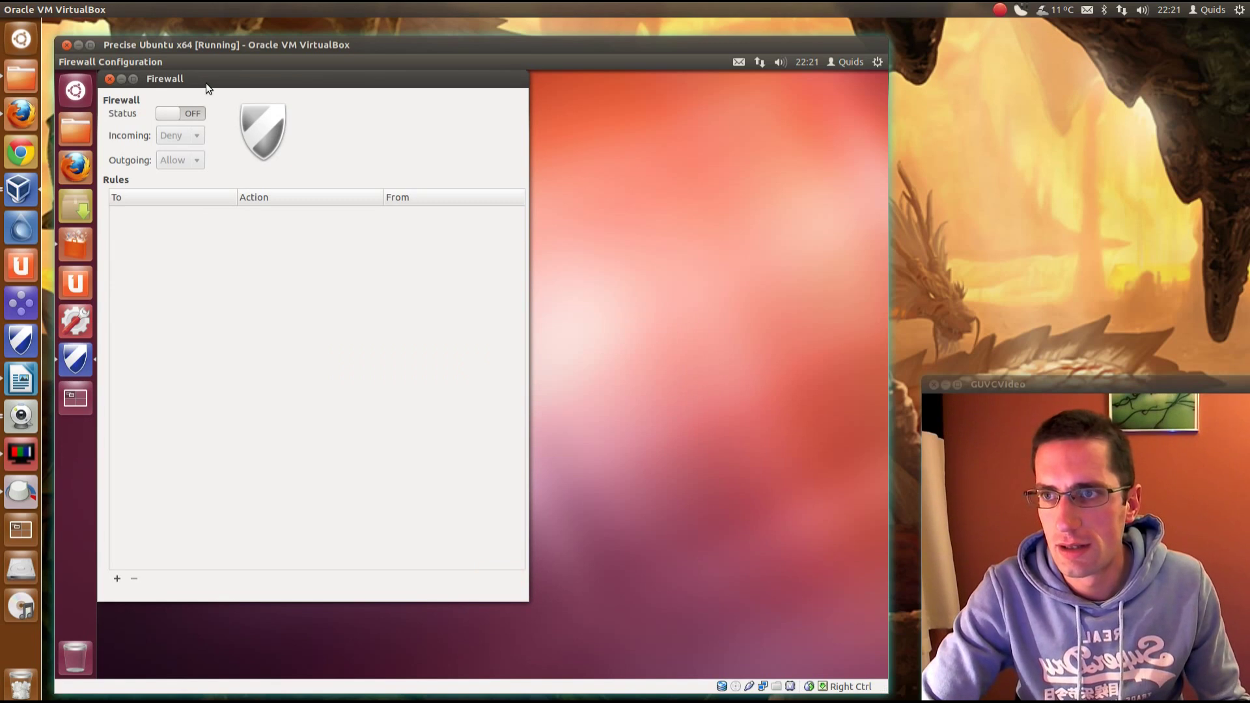
Step: Enable the Listening Report in Preferences and switch the firewall status on
{"action": "left_click", "coordinate": [132, 62]}
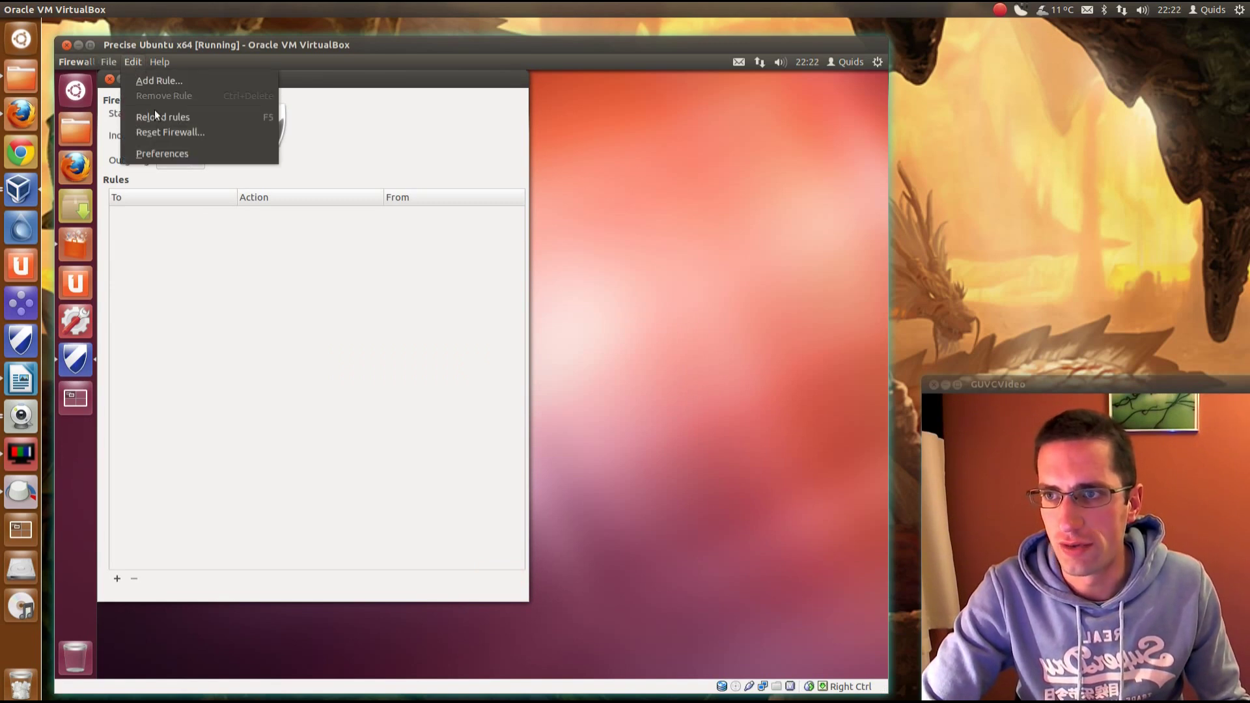
{"action": "left_click", "coordinate": [177, 154]}
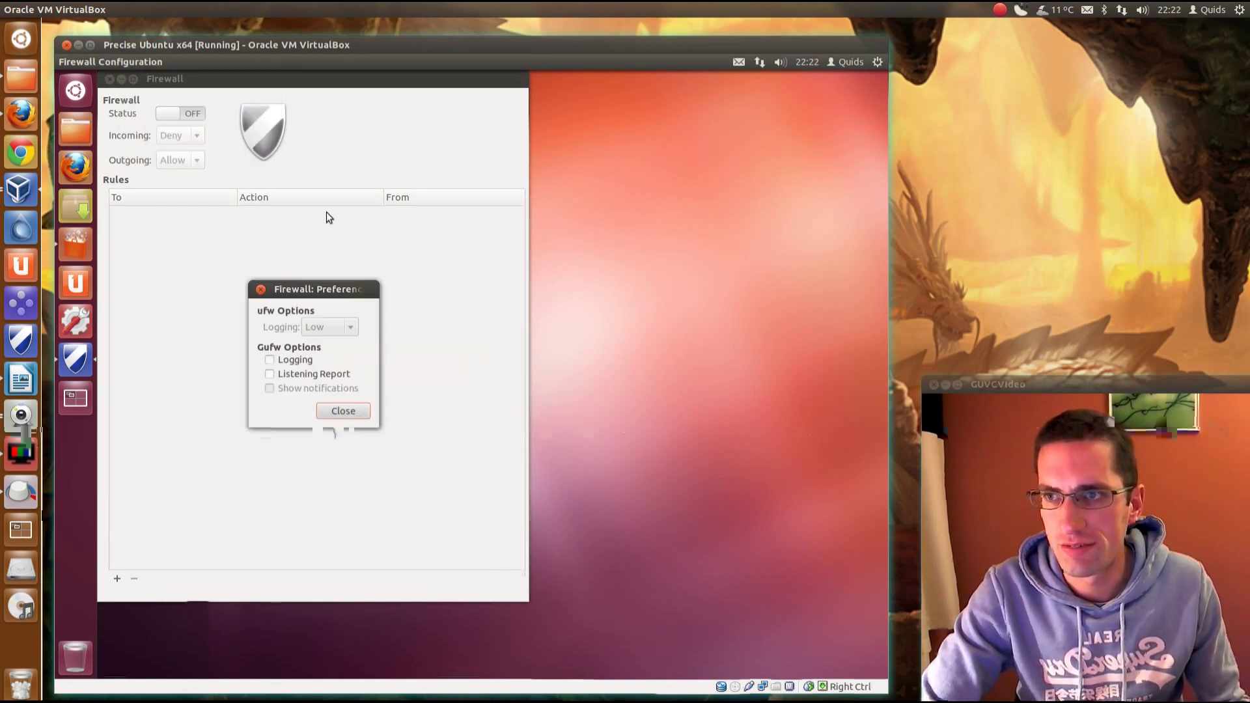
{"action": "left_click", "coordinate": [311, 374]}
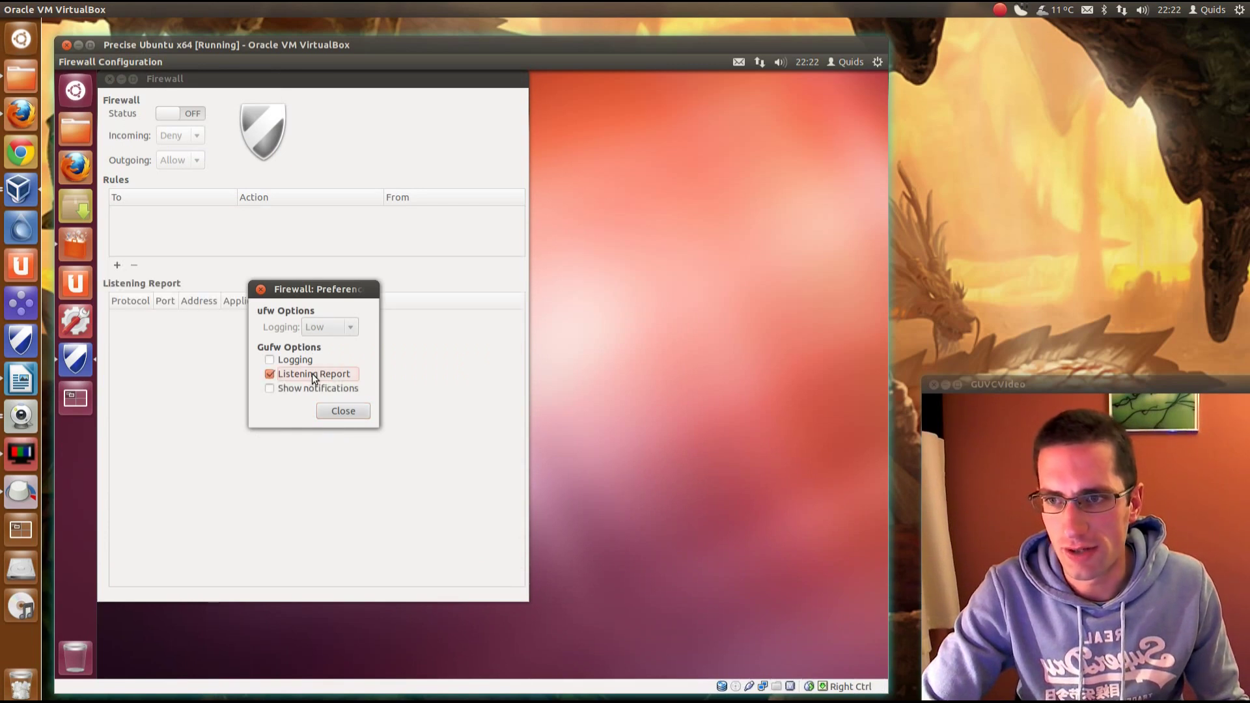
{"action": "left_click", "coordinate": [340, 411]}
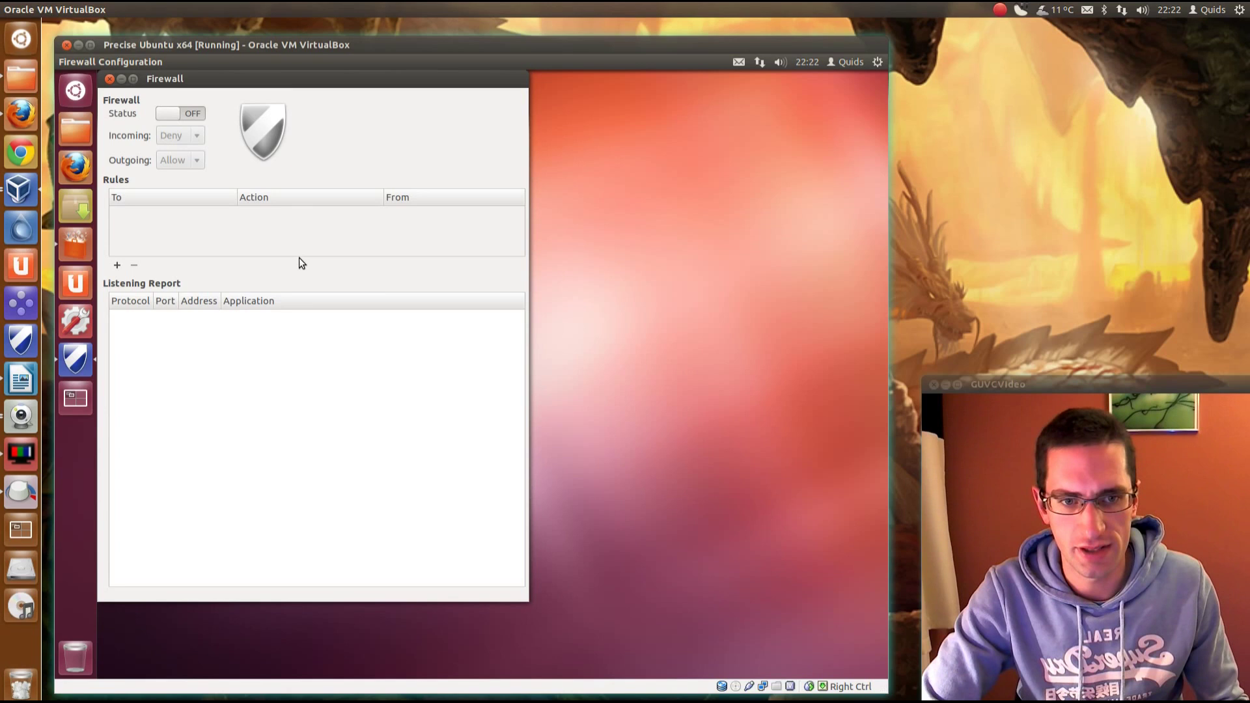
{"action": "left_click_drag", "start_coordinate": [292, 274], "coordinate": [307, 348]}
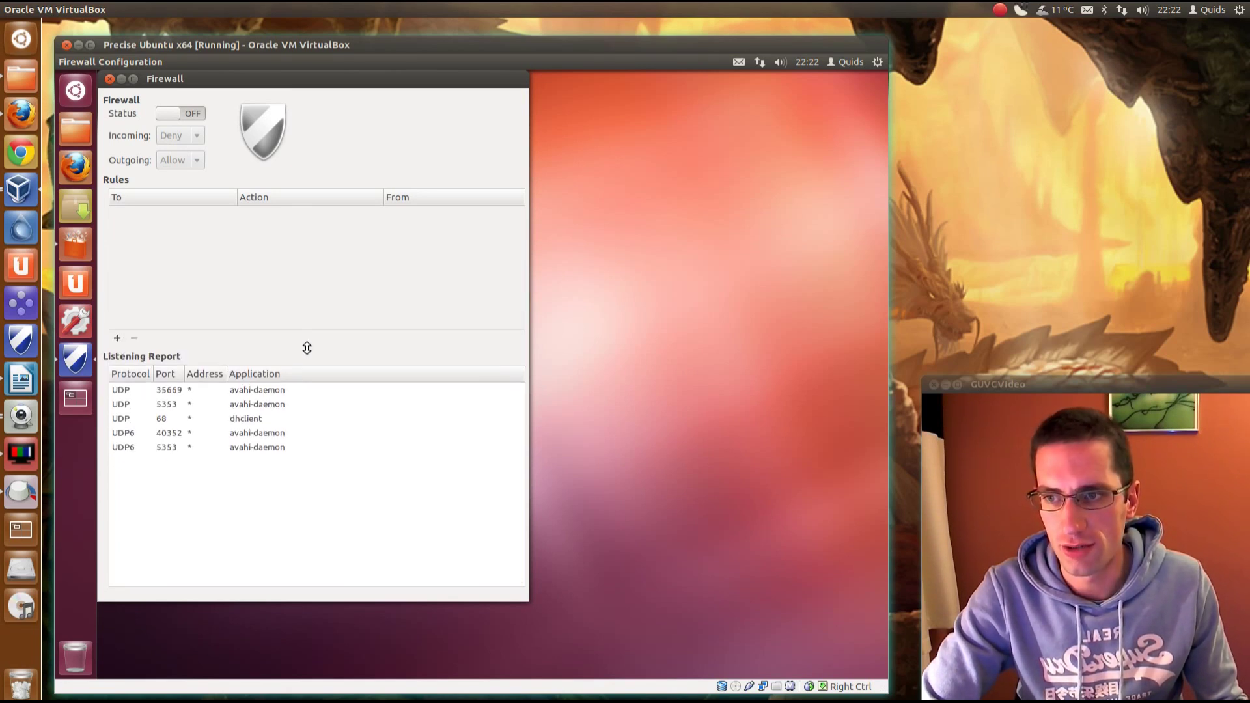
{"action": "left_click", "coordinate": [176, 114]}
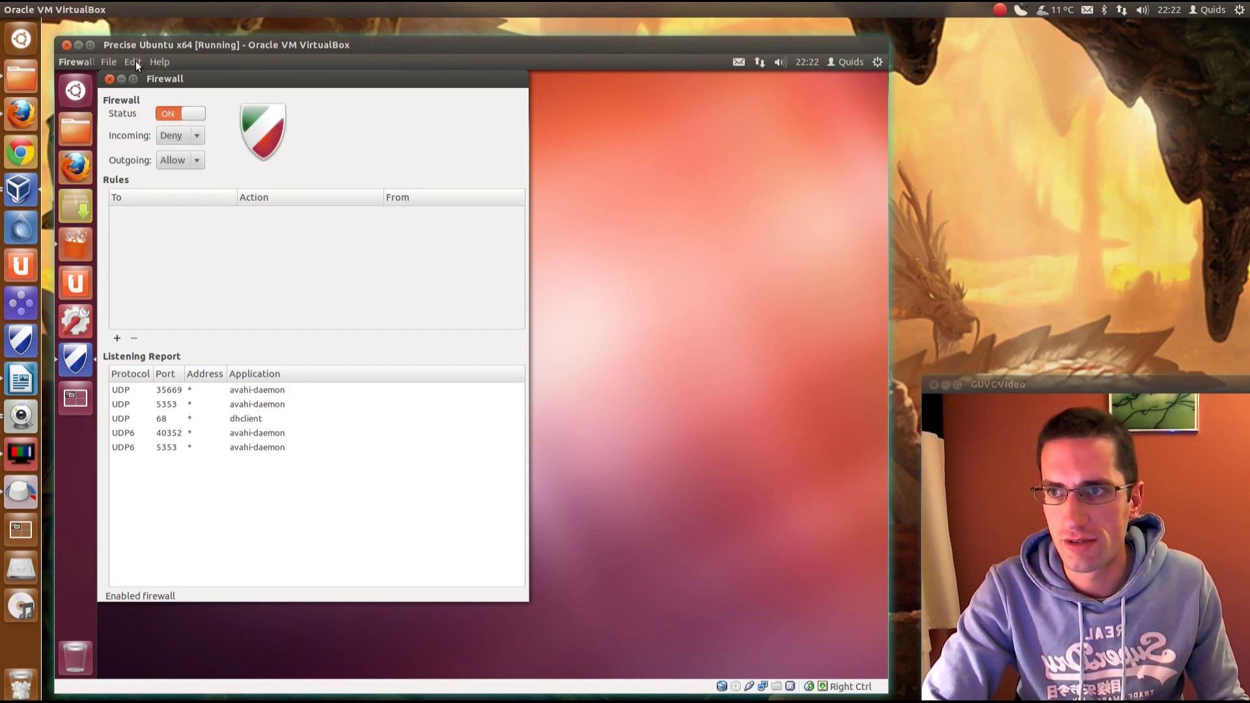
{"action": "left_click", "coordinate": [134, 61]}
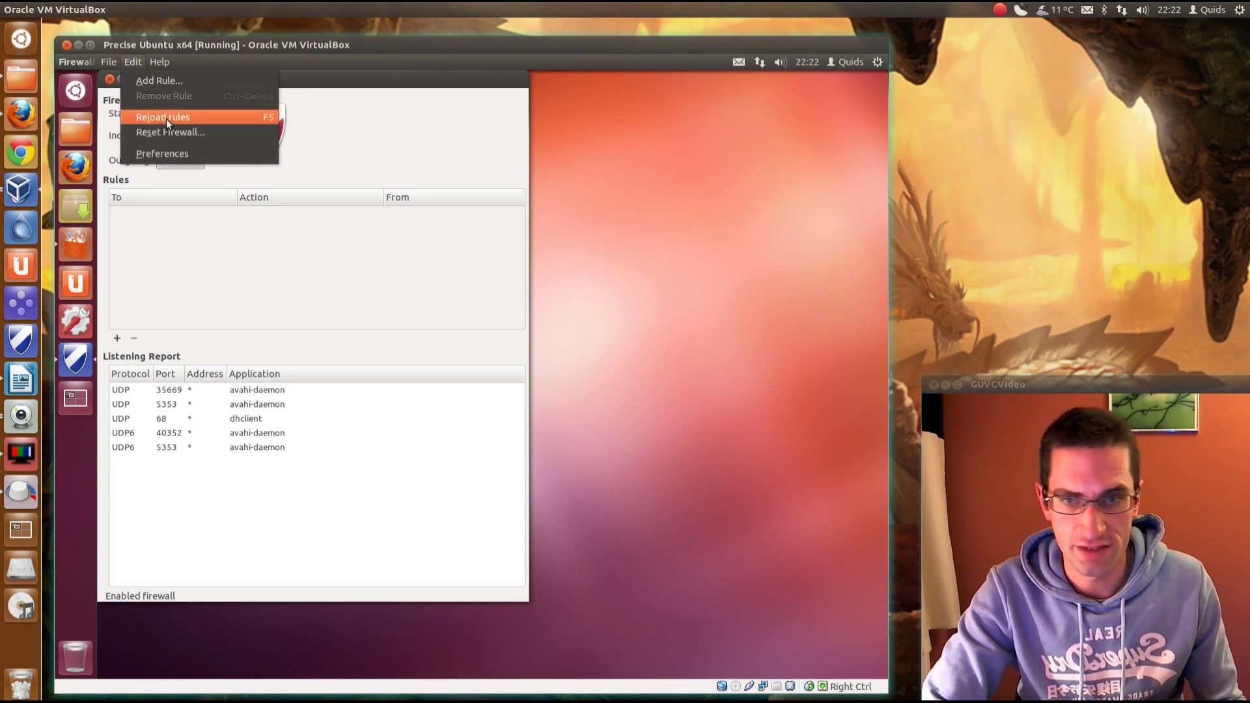
Step: Add a Simple rule set to Deny, In, TCP, port 23, then close the rule window
{"action": "left_click", "coordinate": [169, 81]}
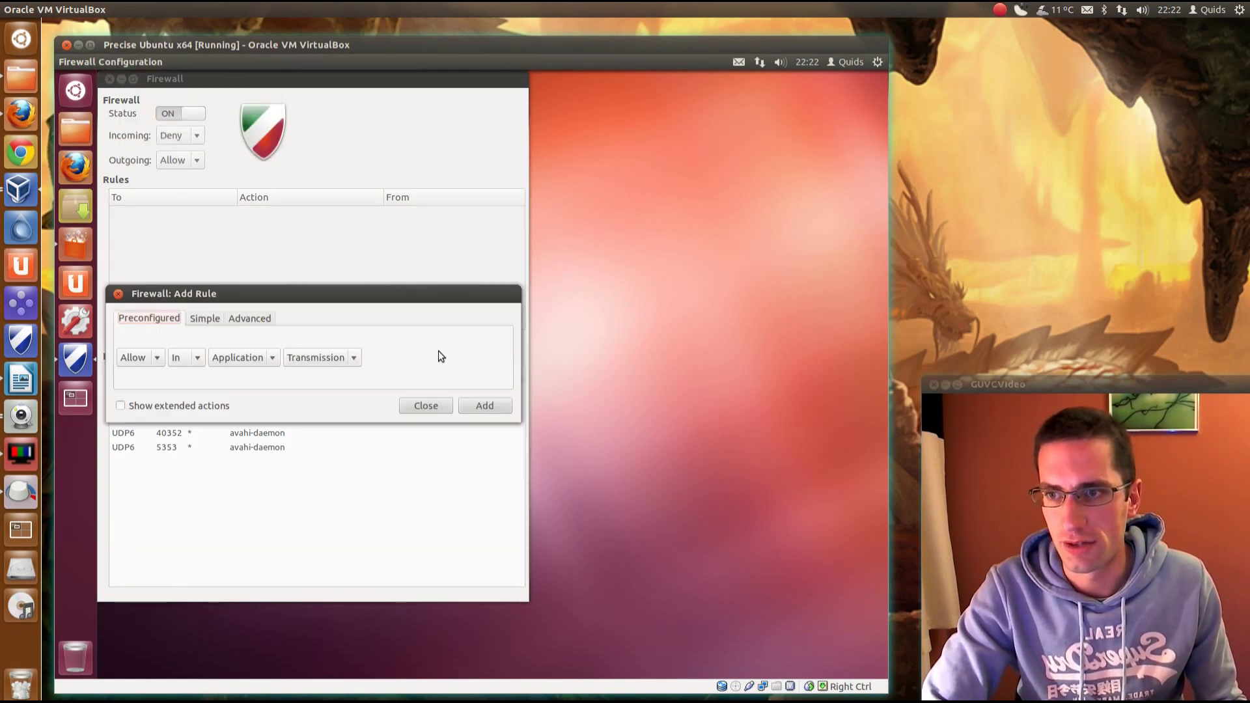
{"action": "left_click", "coordinate": [204, 318]}
{"action": "left_click", "coordinate": [142, 361]}
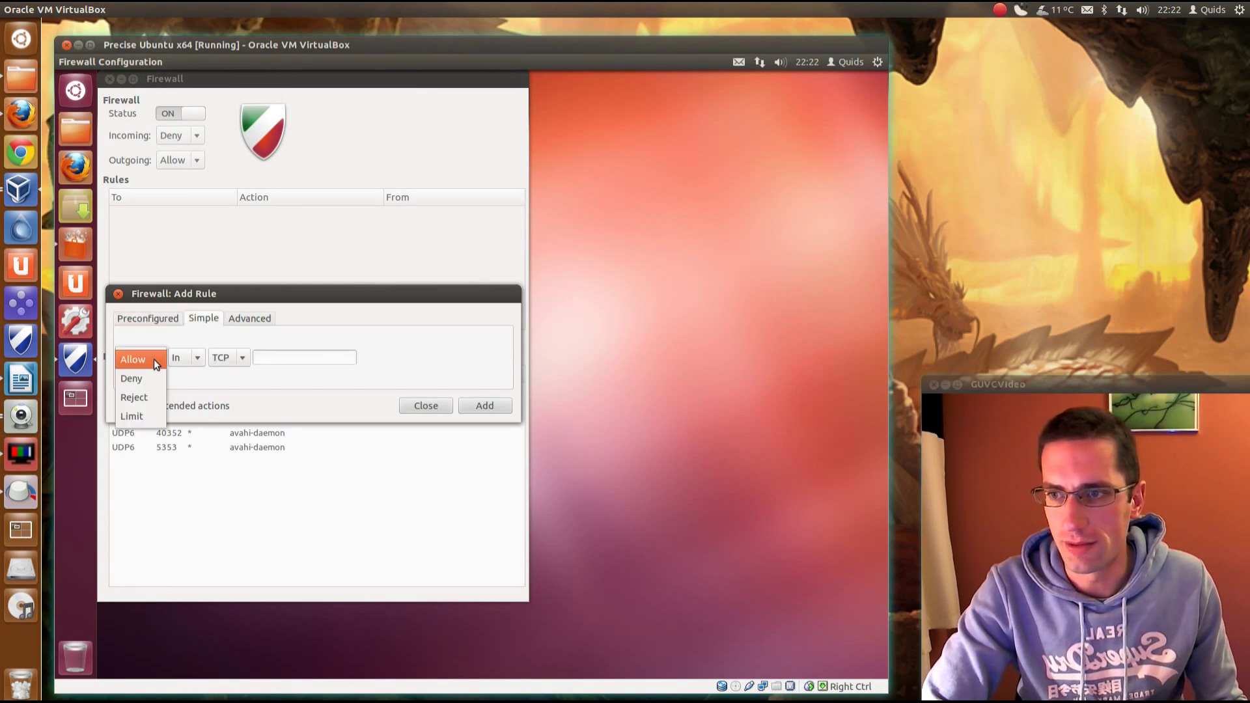
{"action": "left_click", "coordinate": [151, 372]}
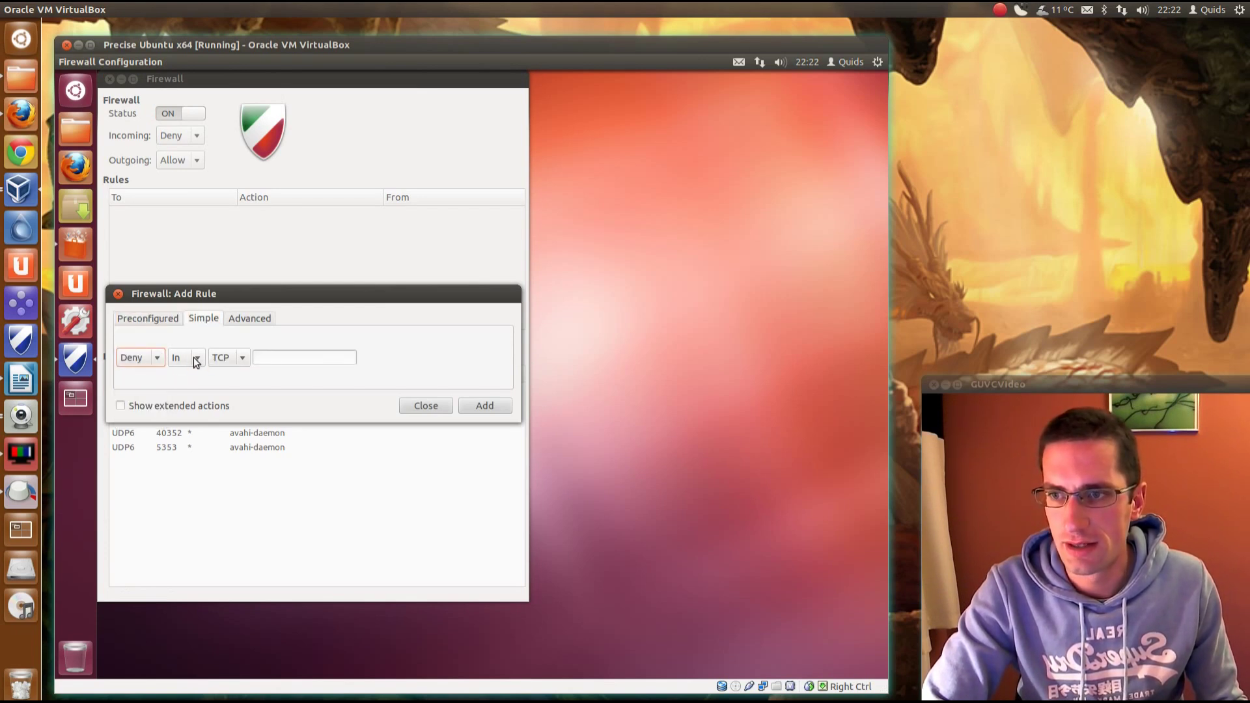
{"action": "left_click", "coordinate": [196, 362]}
{"action": "left_click", "coordinate": [193, 357]}
{"action": "left_click", "coordinate": [229, 356]}
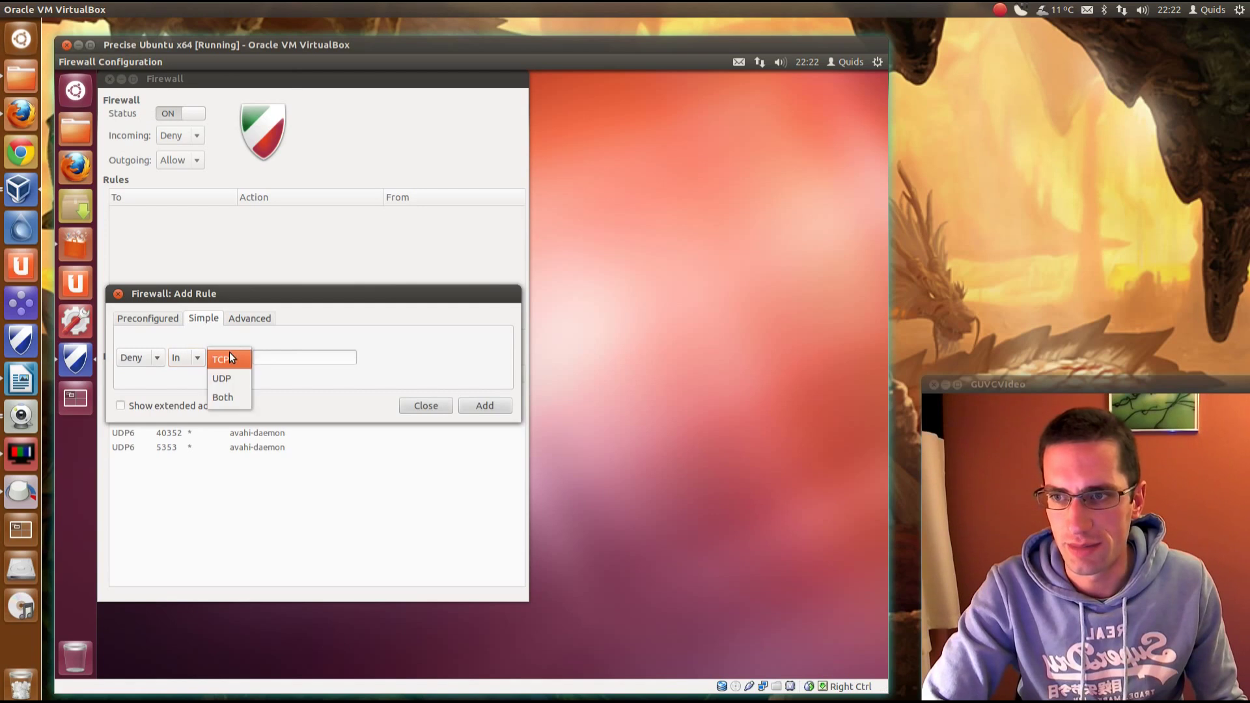
{"action": "left_click", "coordinate": [231, 356]}
{"action": "left_click", "coordinate": [300, 355]}
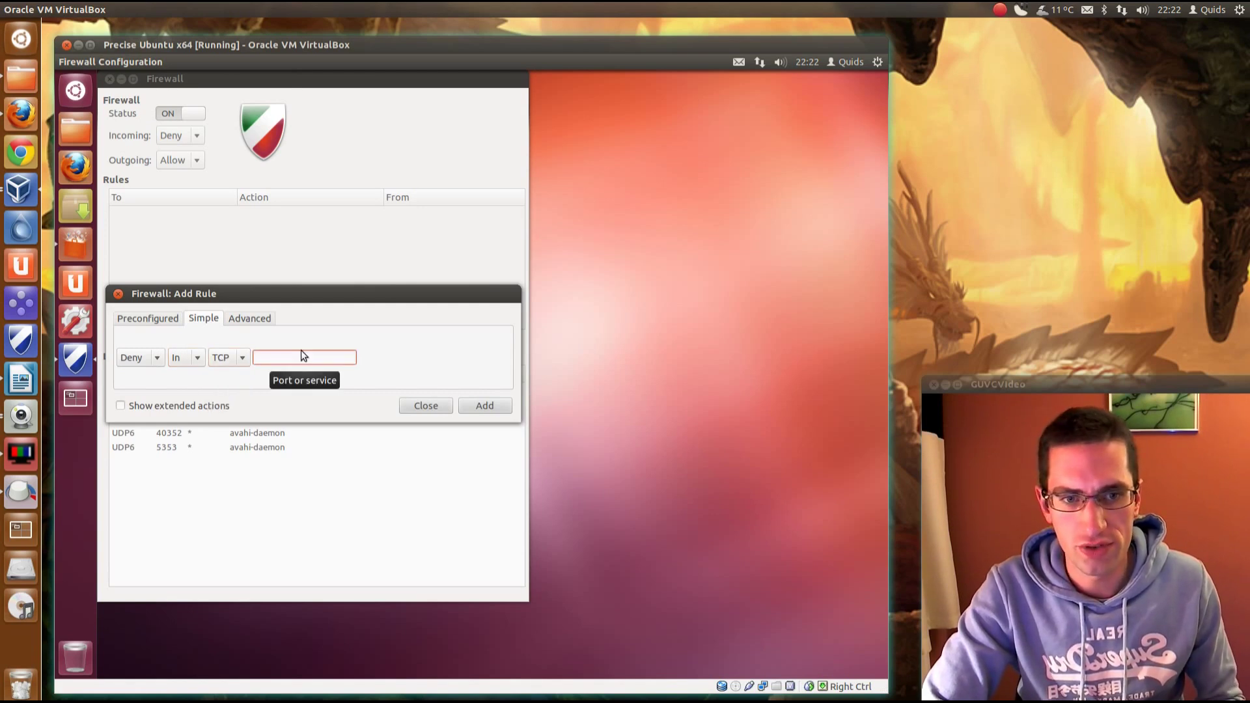
{"action": "type", "text": "23"}
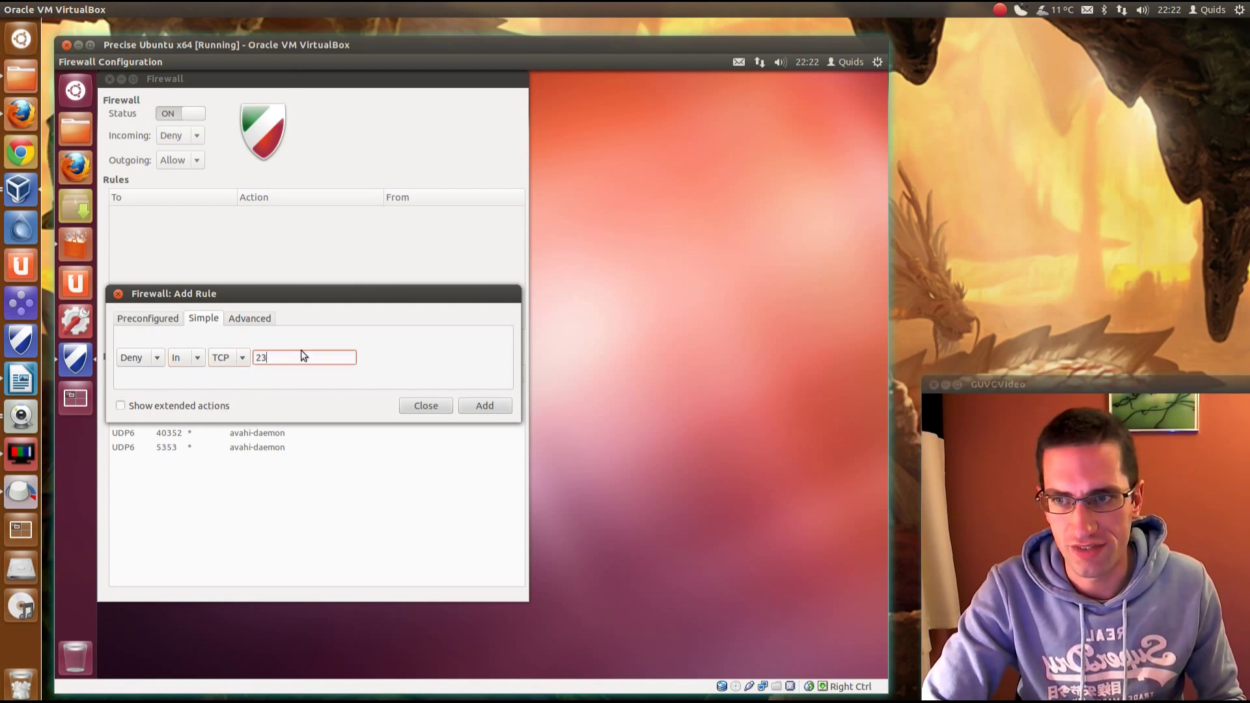
{"action": "left_click", "coordinate": [497, 405]}
{"action": "left_click", "coordinate": [435, 406]}
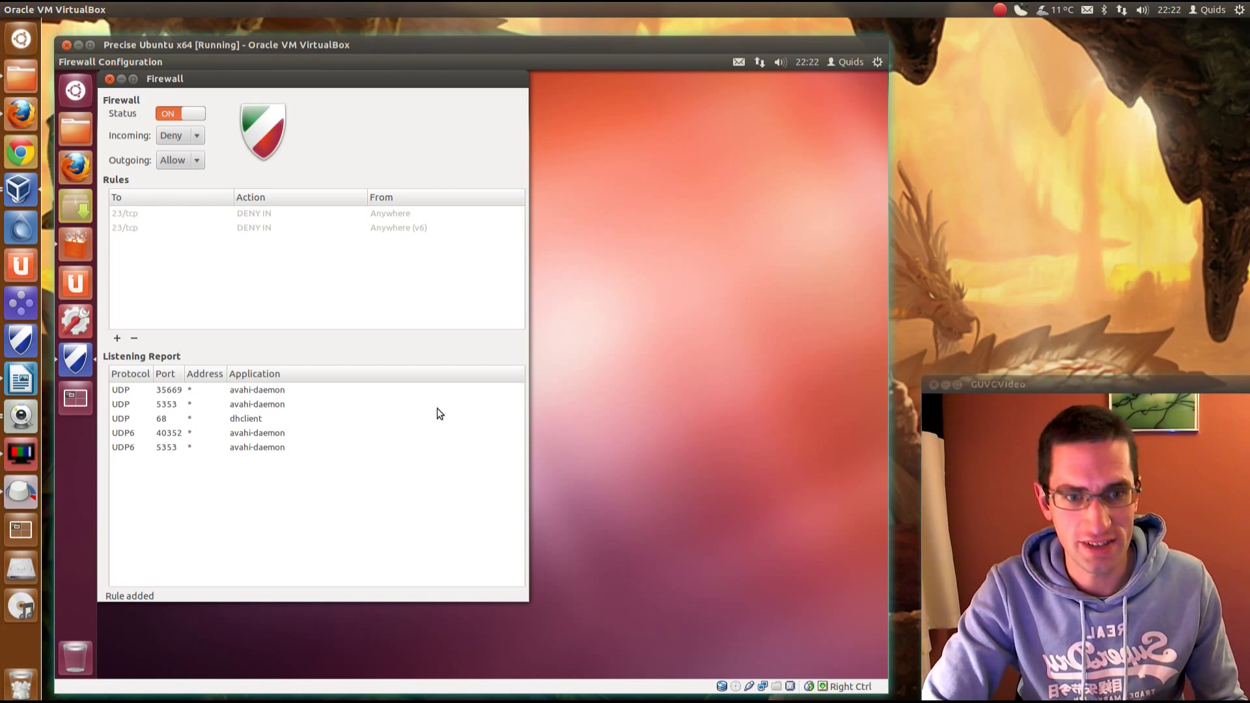
Step: Close the Firewall window and restart the VM from the session menu
{"action": "left_click", "coordinate": [876, 61]}
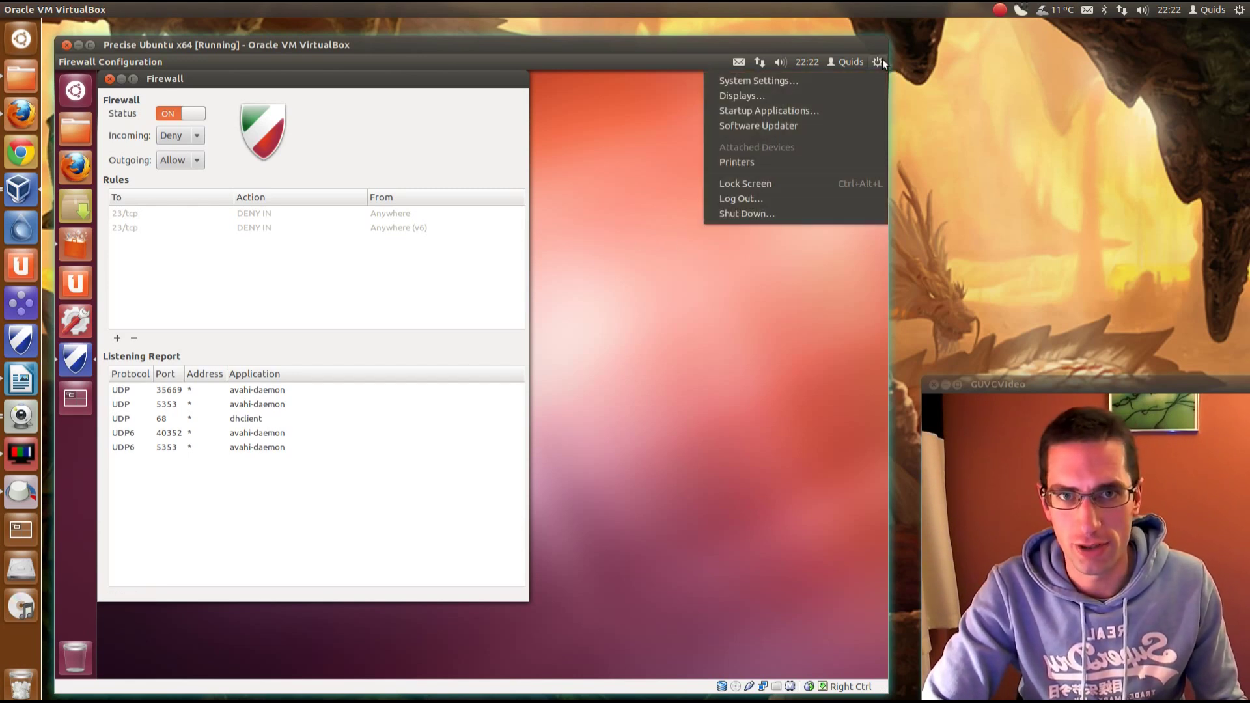
{"action": "left_click", "coordinate": [694, 187]}
{"action": "left_click", "coordinate": [110, 80]}
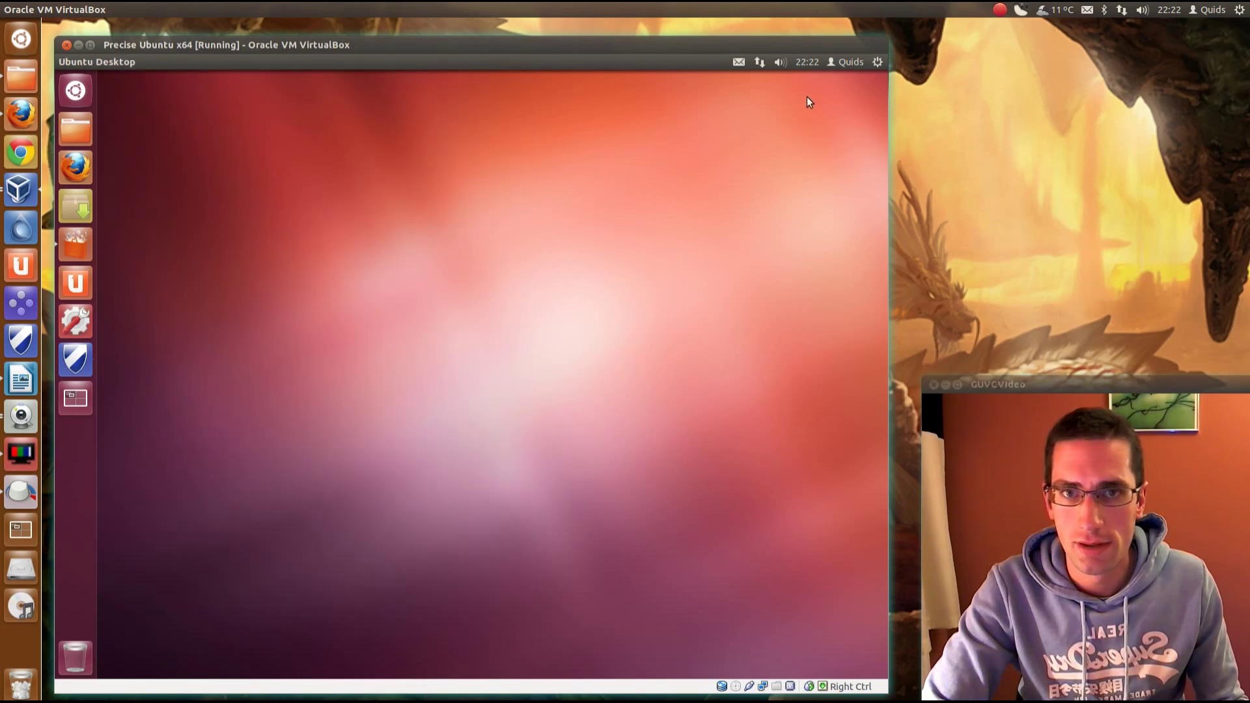
{"action": "left_click", "coordinate": [877, 61]}
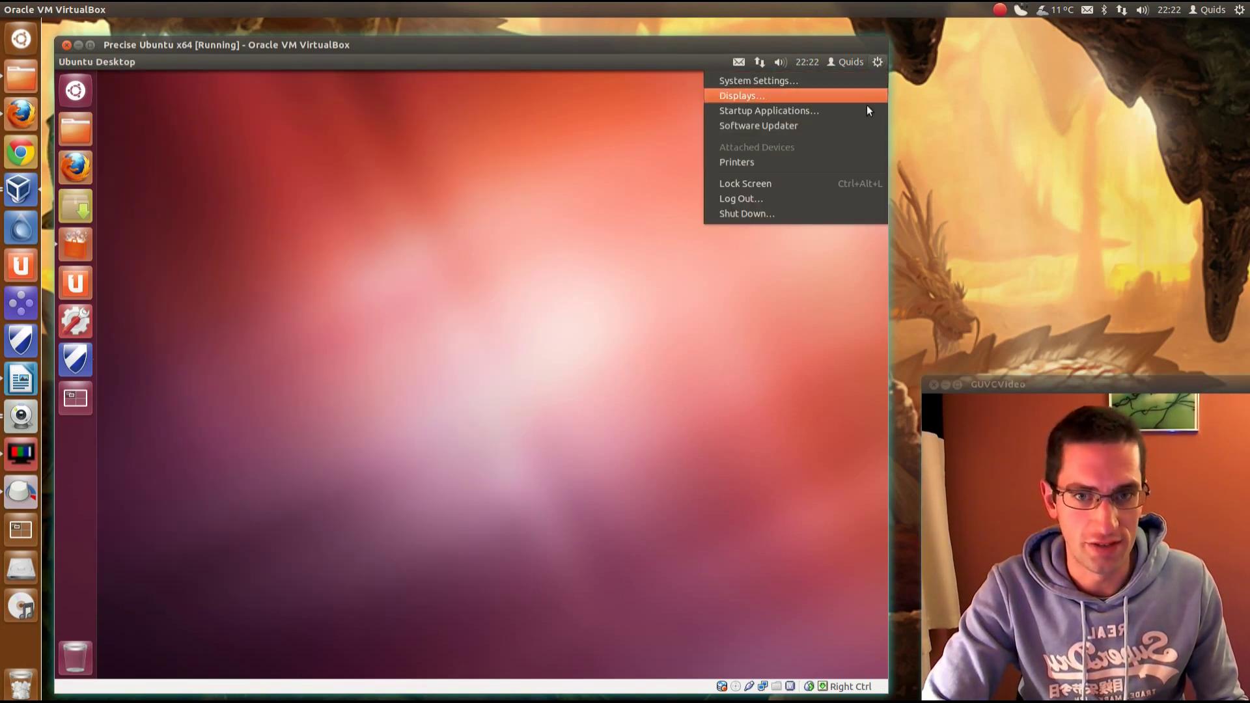
{"action": "left_click", "coordinate": [822, 215]}
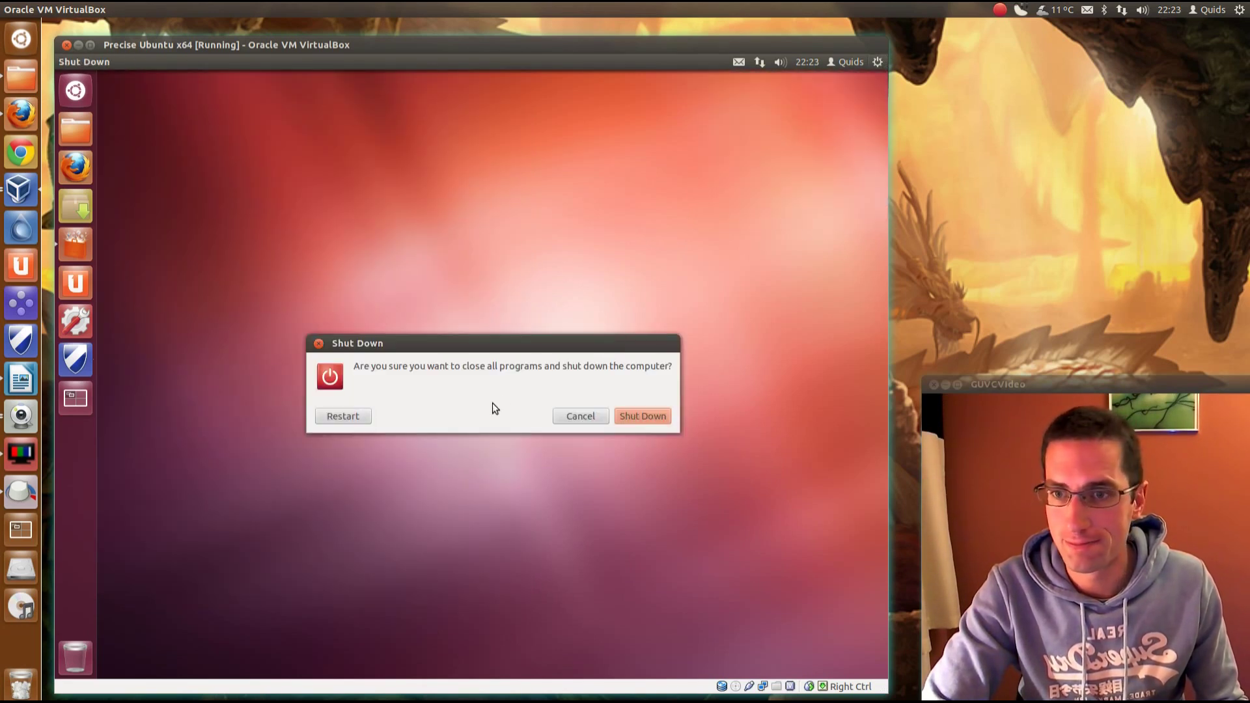
{"action": "left_click", "coordinate": [358, 416]}
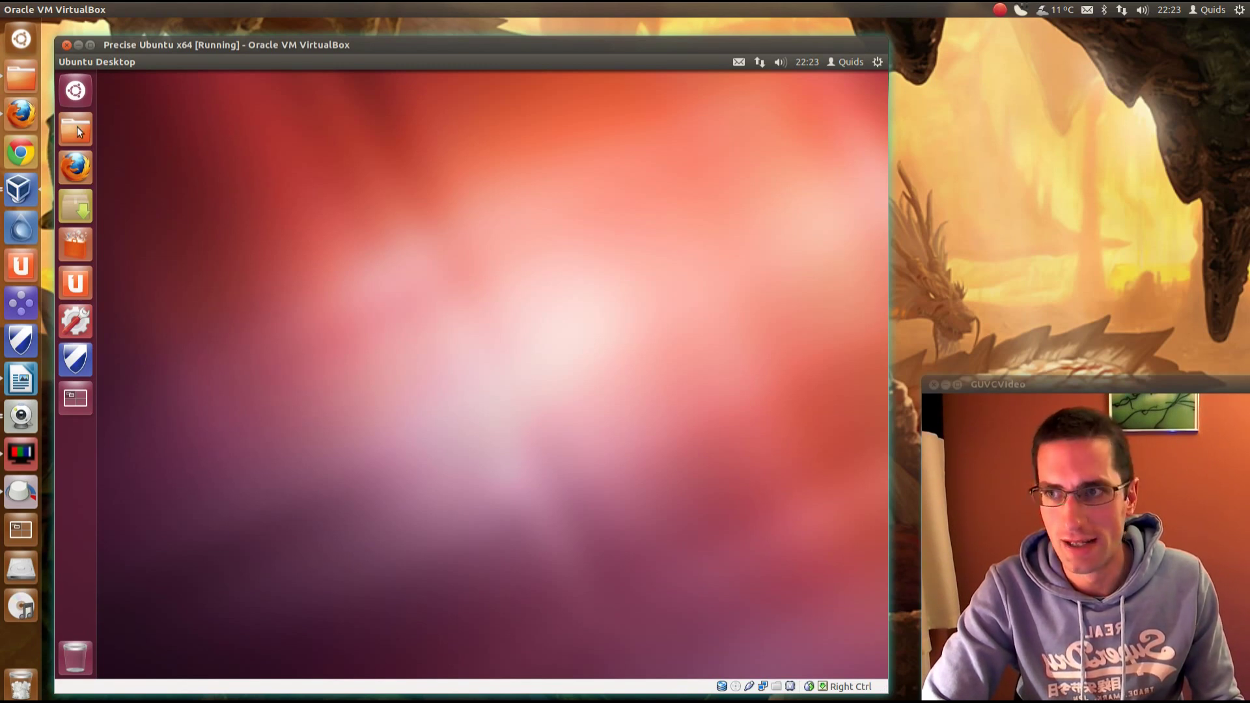
{"action": "left_click", "coordinate": [87, 91]}
{"action": "type", "text": "ter"}
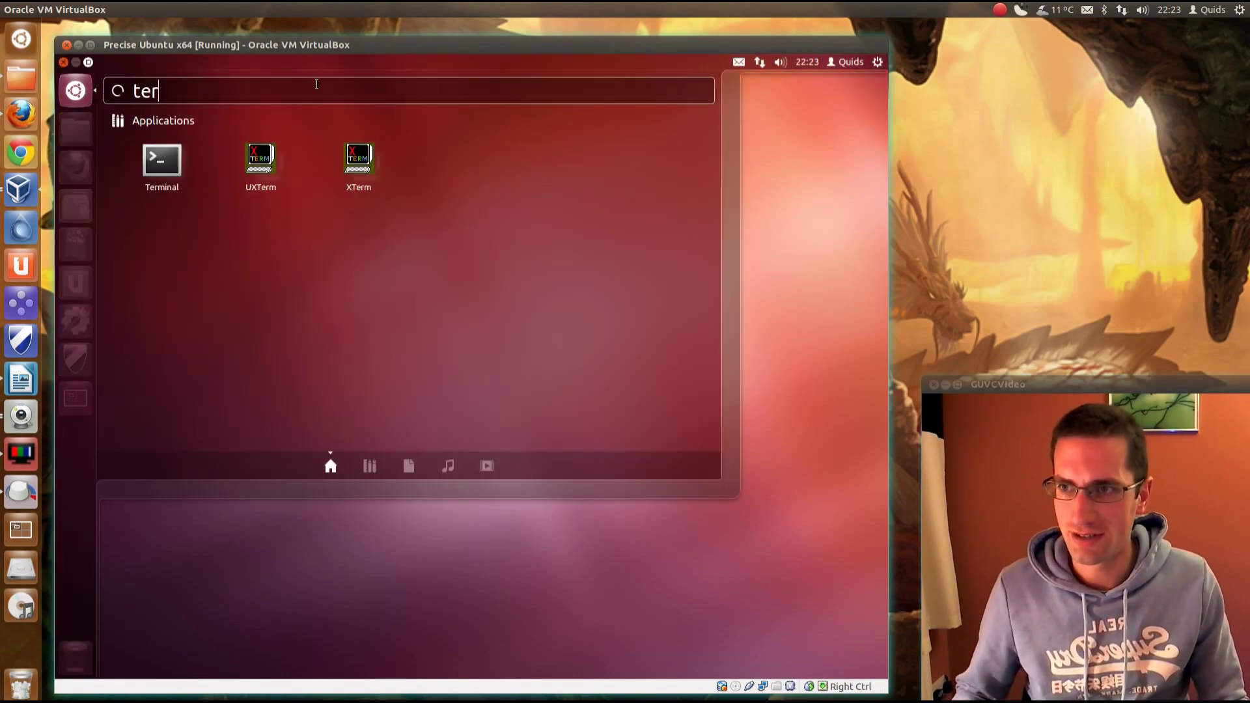
{"action": "left_click", "coordinate": [185, 164]}
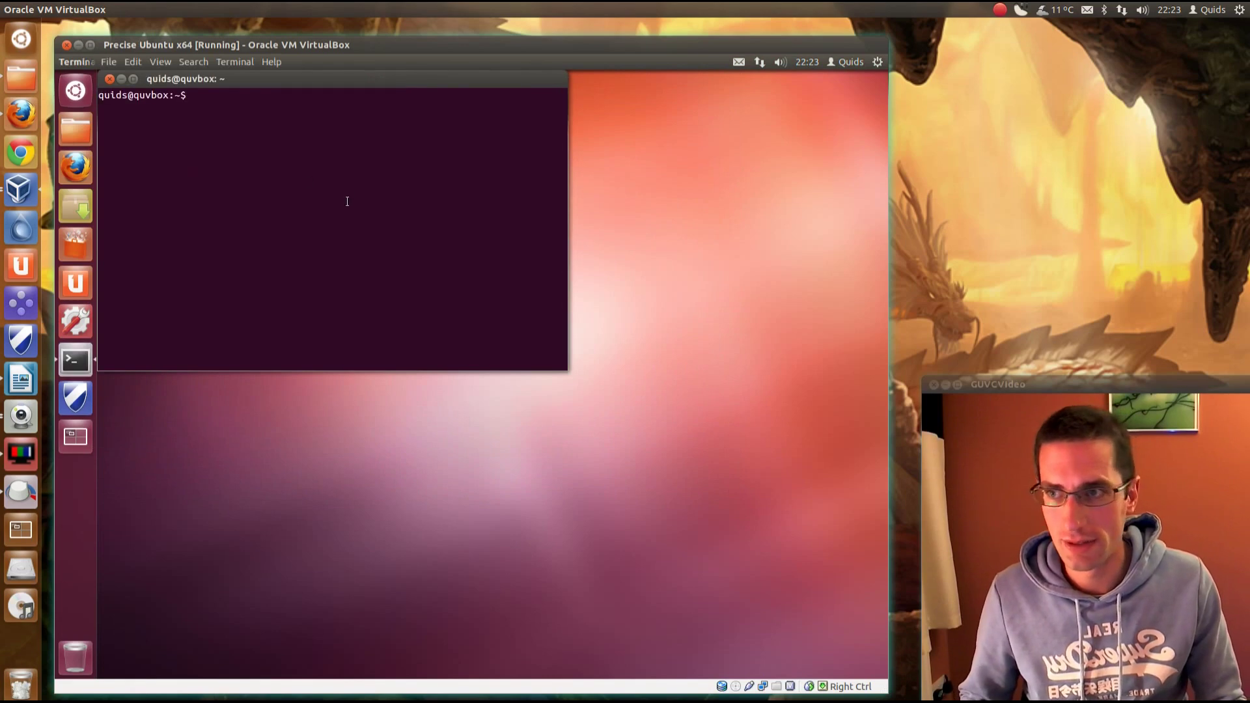
{"action": "type", "text": "sudo"}
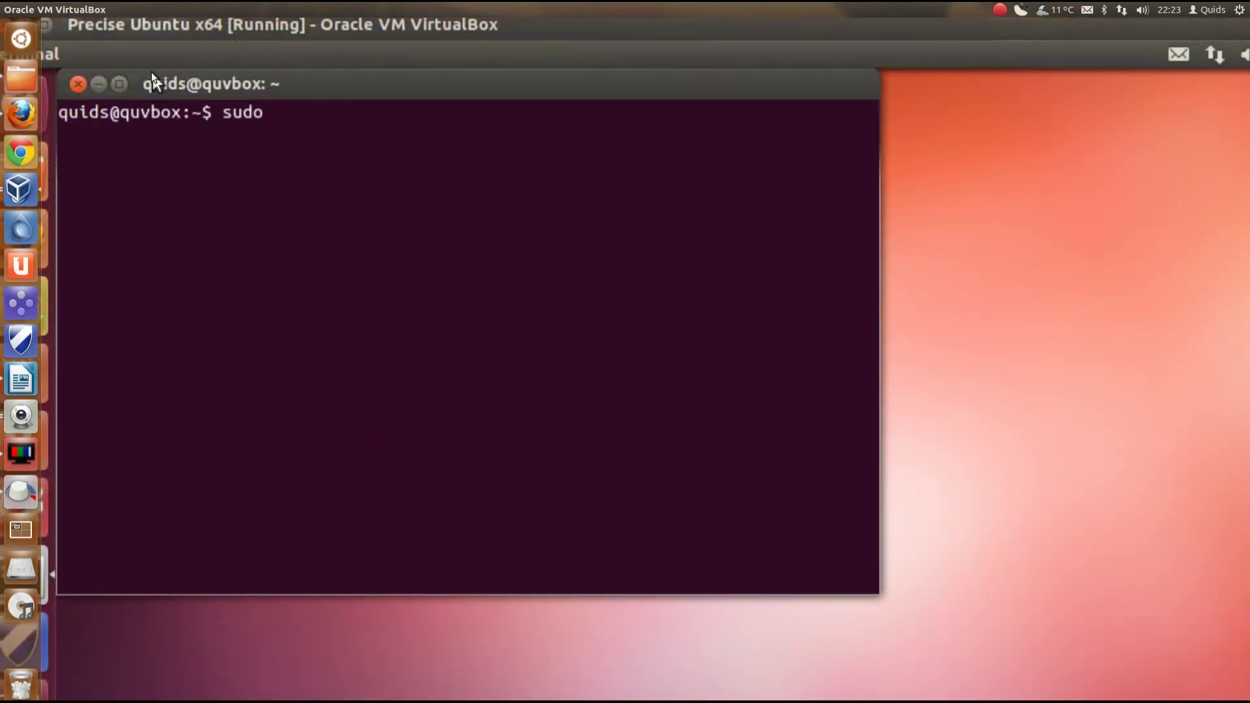
{"action": "type", "text": " ufw status"}
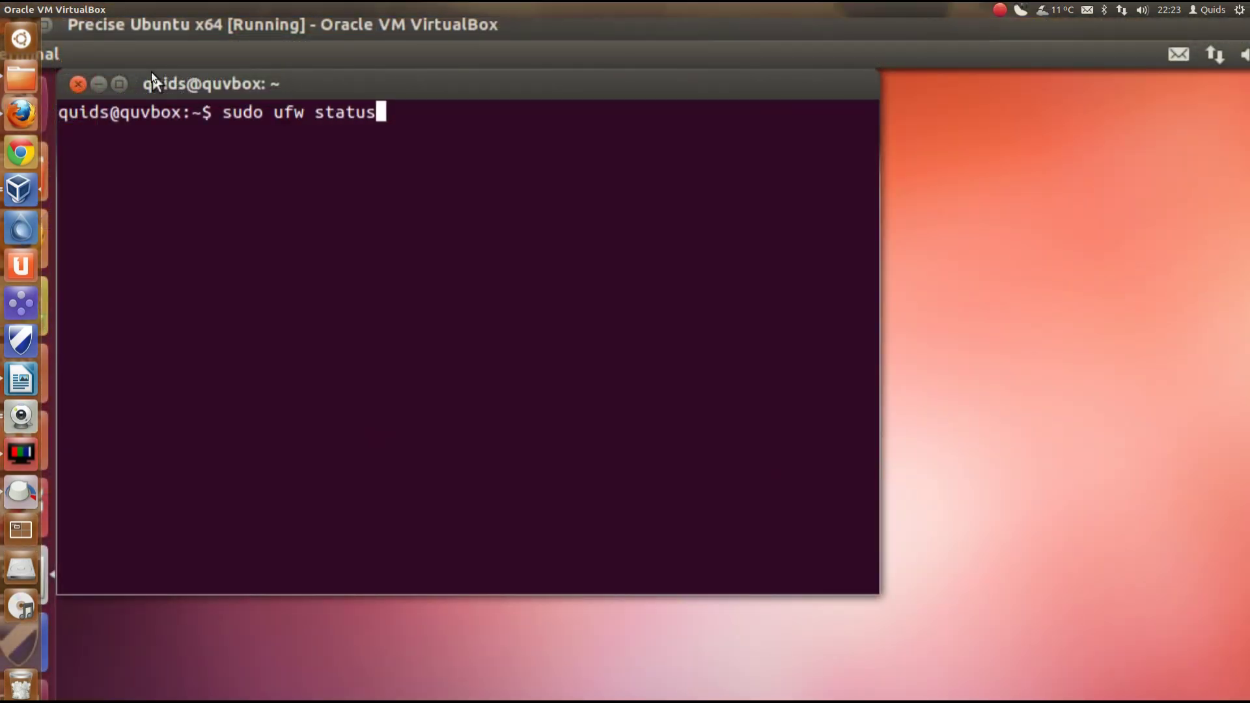
{"action": "key", "text": "Return"}
{"action": "key", "text": "Return"}
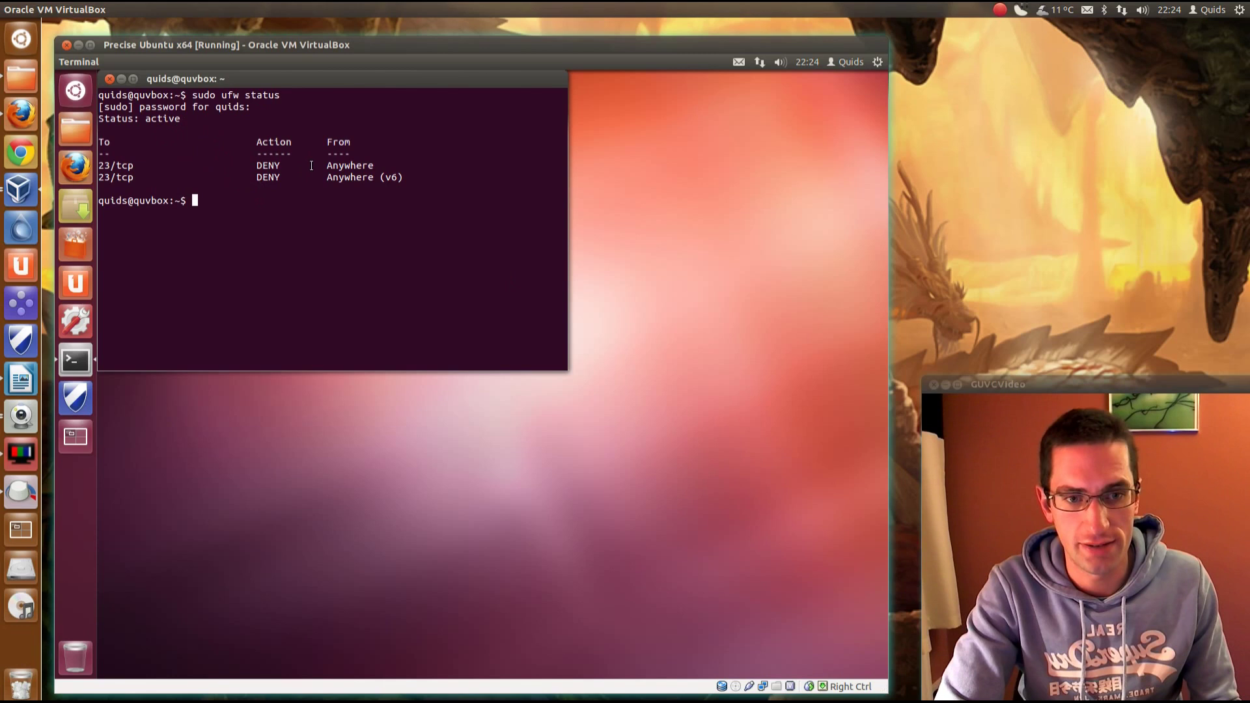
{"action": "left_click", "coordinate": [110, 79]}
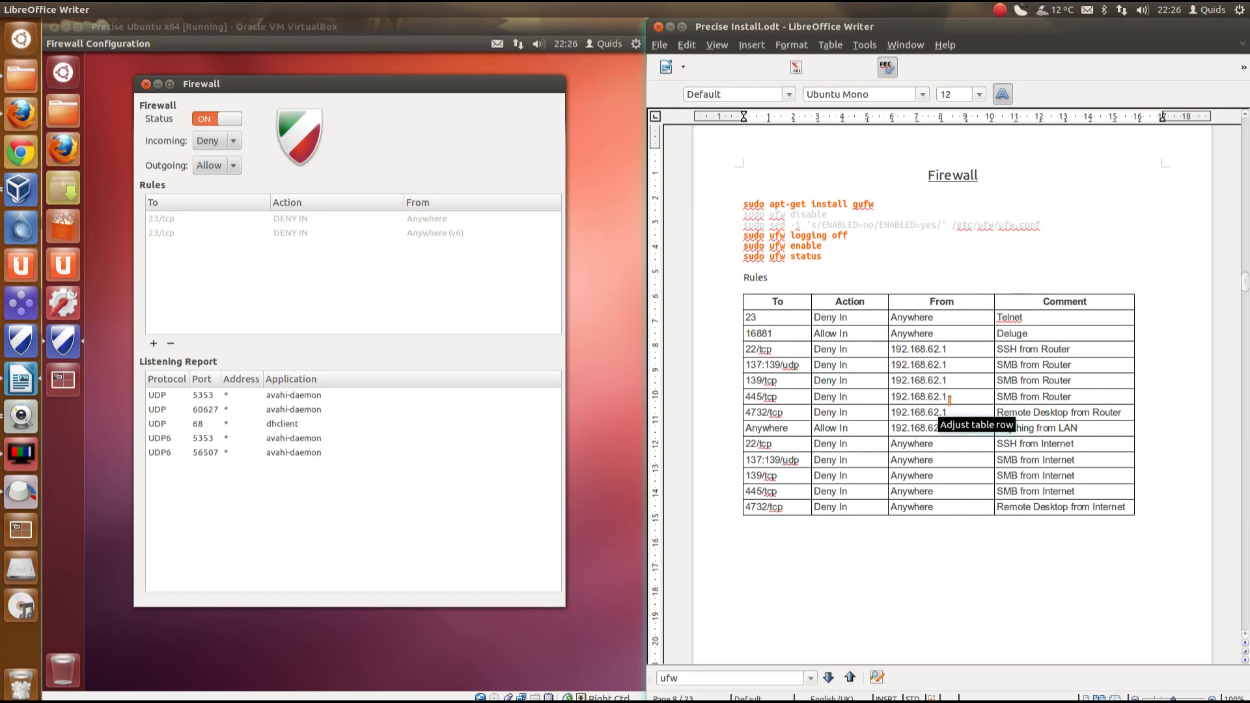
Step: Select the 192.168.62.0/24 LAN address in the Firewall table, then return to Gufw
{"action": "mouse_move", "coordinate": [960, 428]}
{"action": "left_mouse_down"}
{"action": "mouse_move", "coordinate": [891, 429]}
{"action": "mouse_move", "coordinate": [961, 428]}
{"action": "left_mouse_up"}
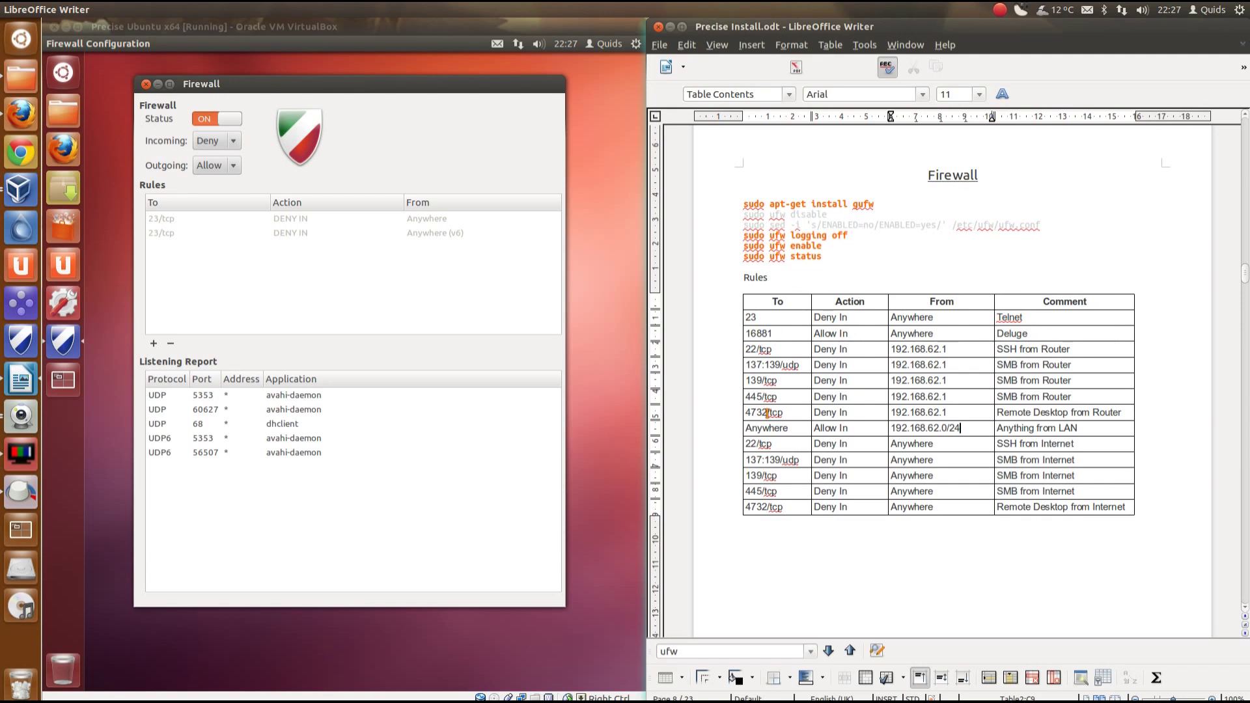
{"action": "left_click", "coordinate": [213, 304]}
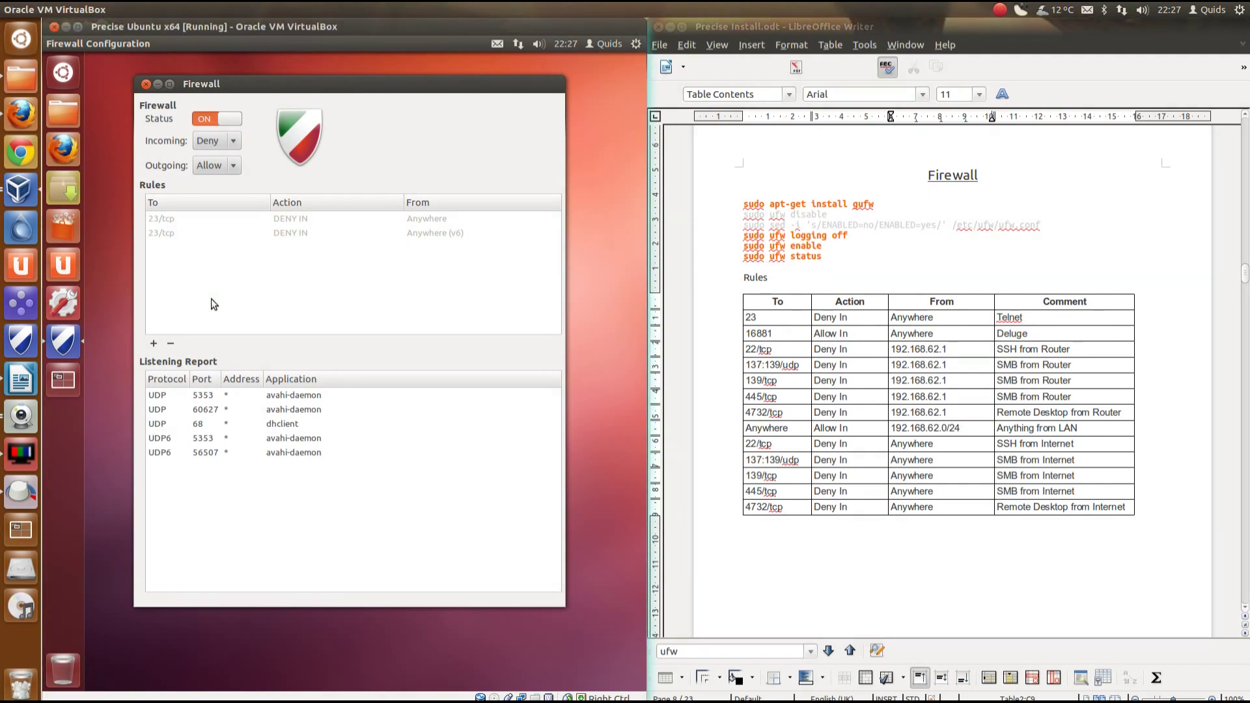
Step: Start a new rule in the Advanced form with the action set to Deny
{"action": "left_click", "coordinate": [153, 343]}
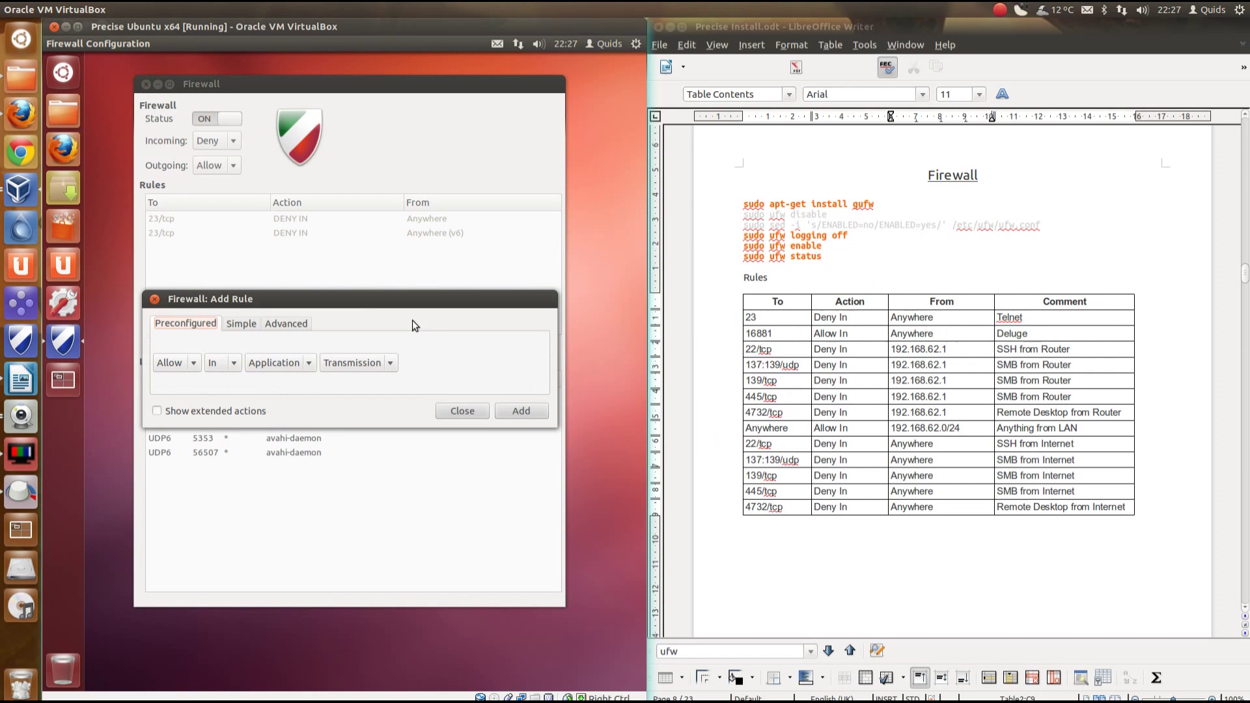
{"action": "left_click", "coordinate": [274, 326]}
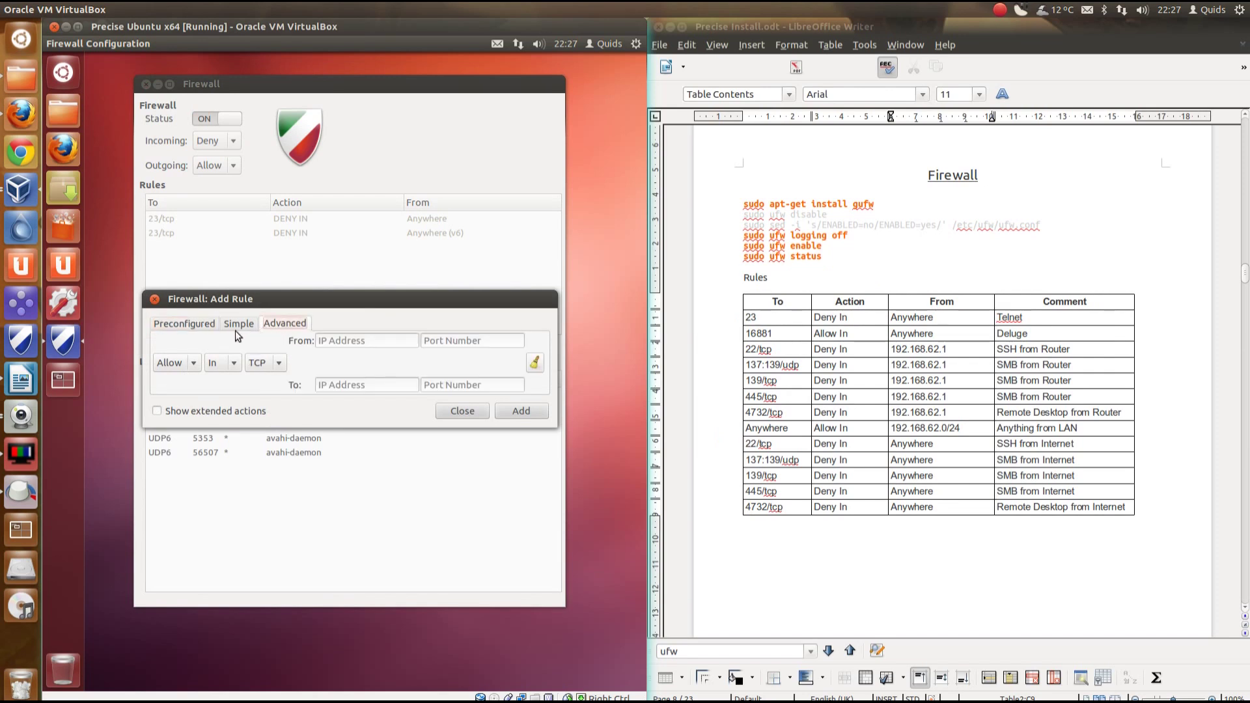
{"action": "left_click", "coordinate": [189, 369]}
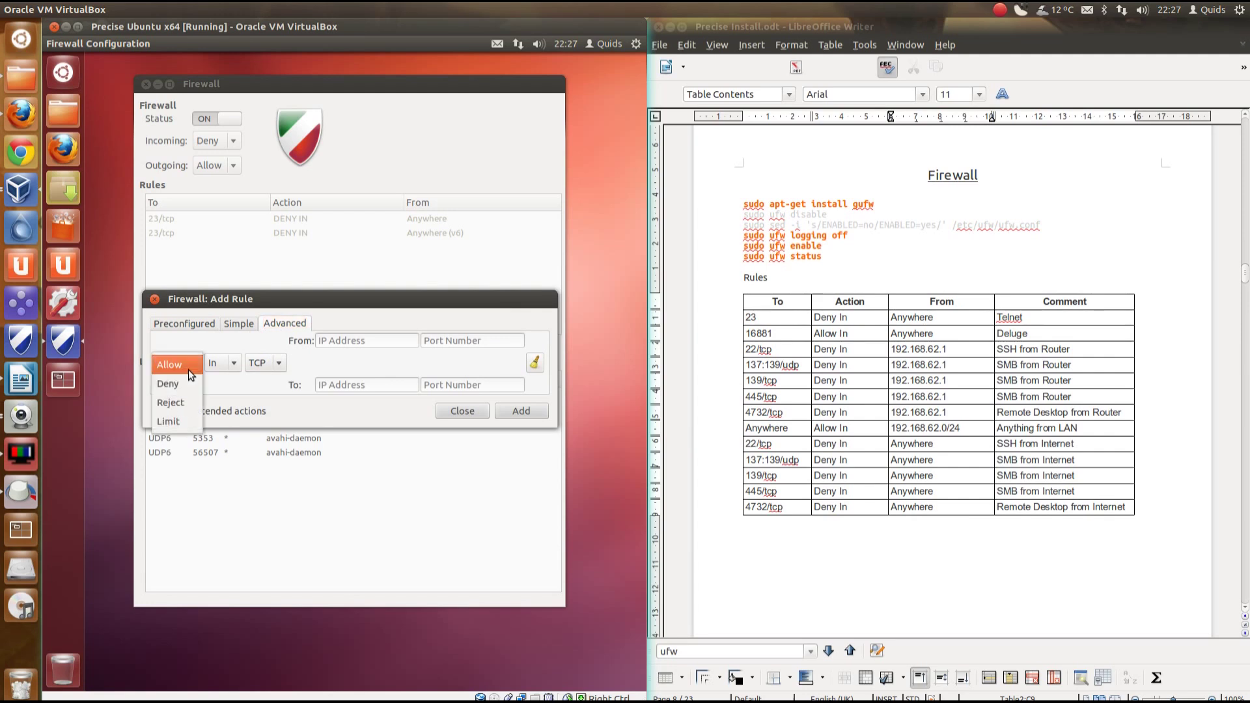
{"action": "left_click", "coordinate": [185, 383]}
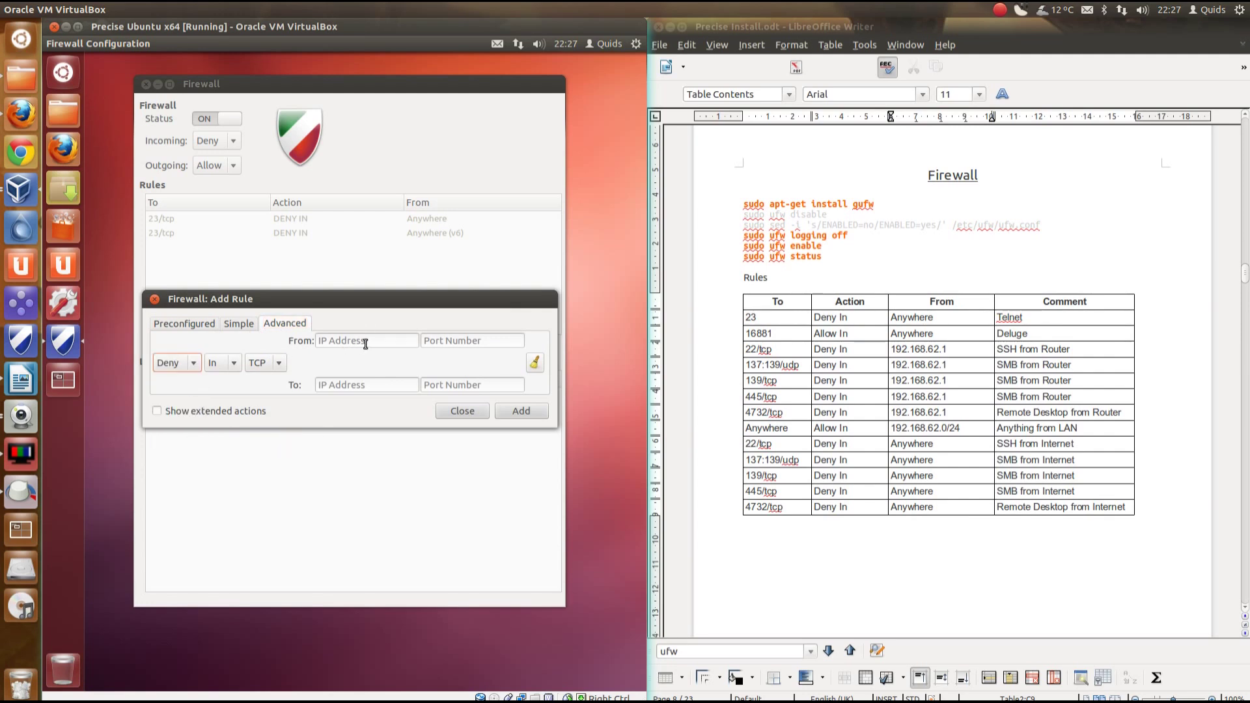
Step: Enter 192.168.62.1 as the rule's source address
{"action": "left_click", "coordinate": [366, 342]}
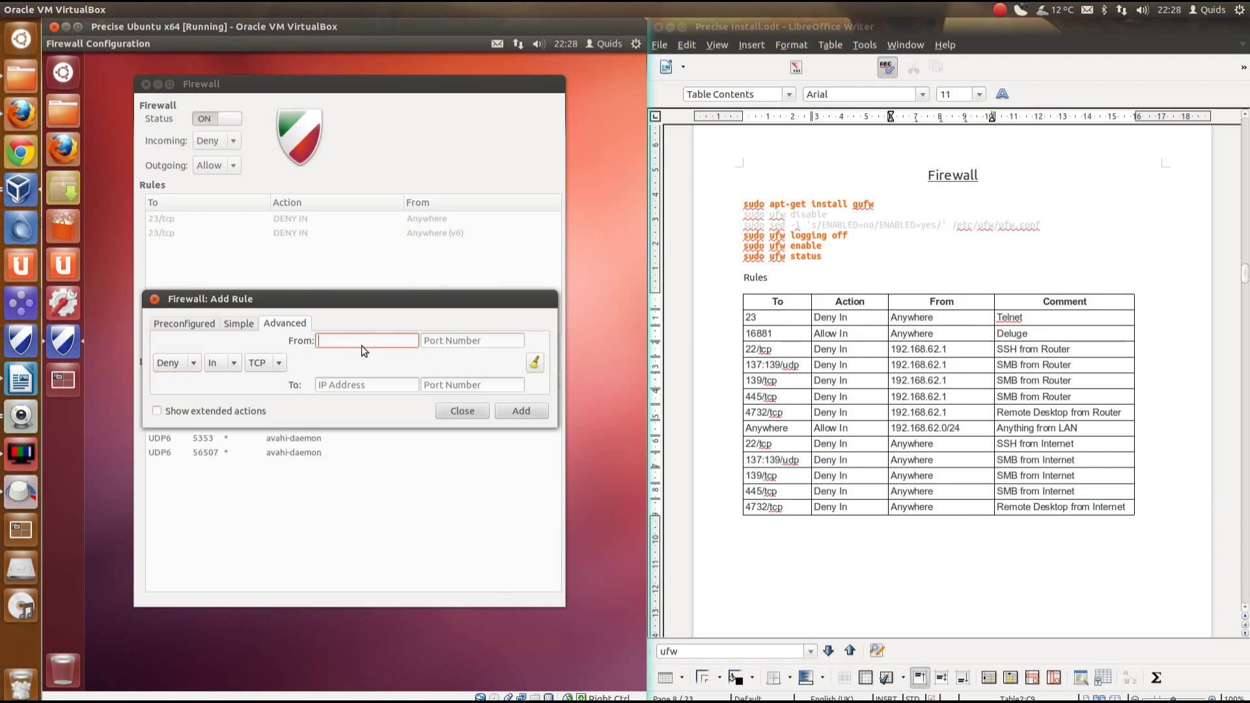
{"action": "type", "text": "192."}
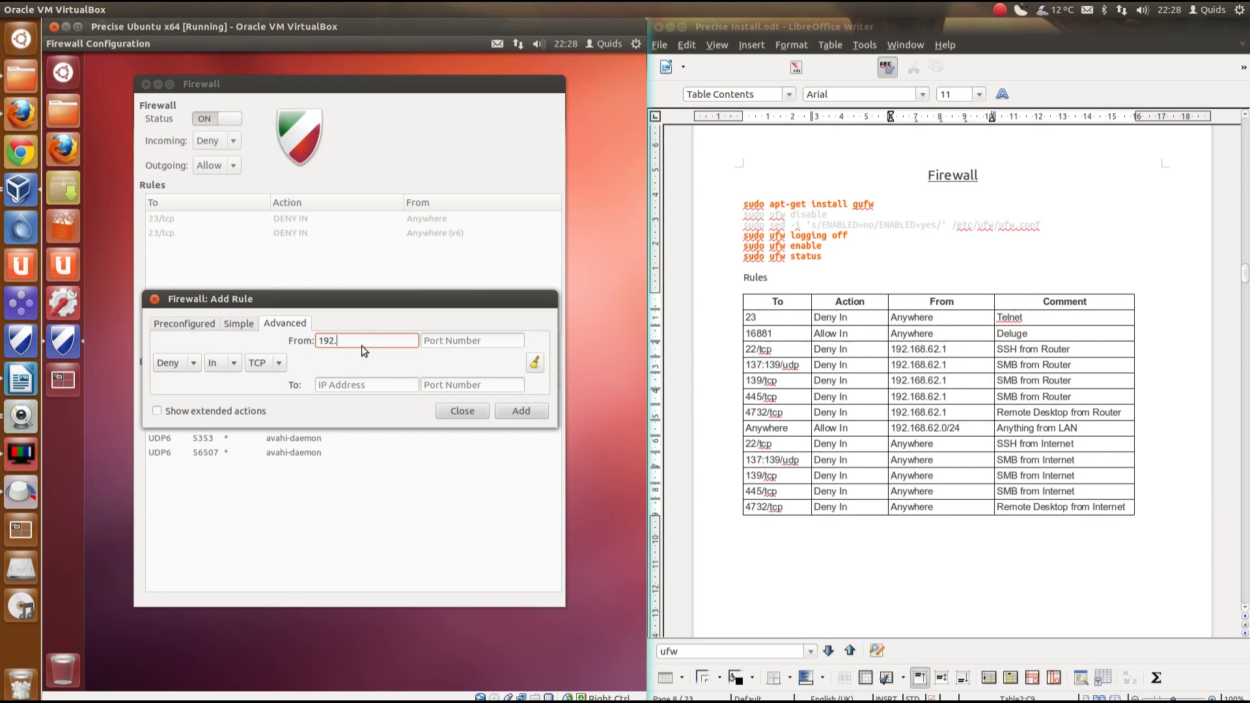
{"action": "left_click", "coordinate": [1122, 10]}
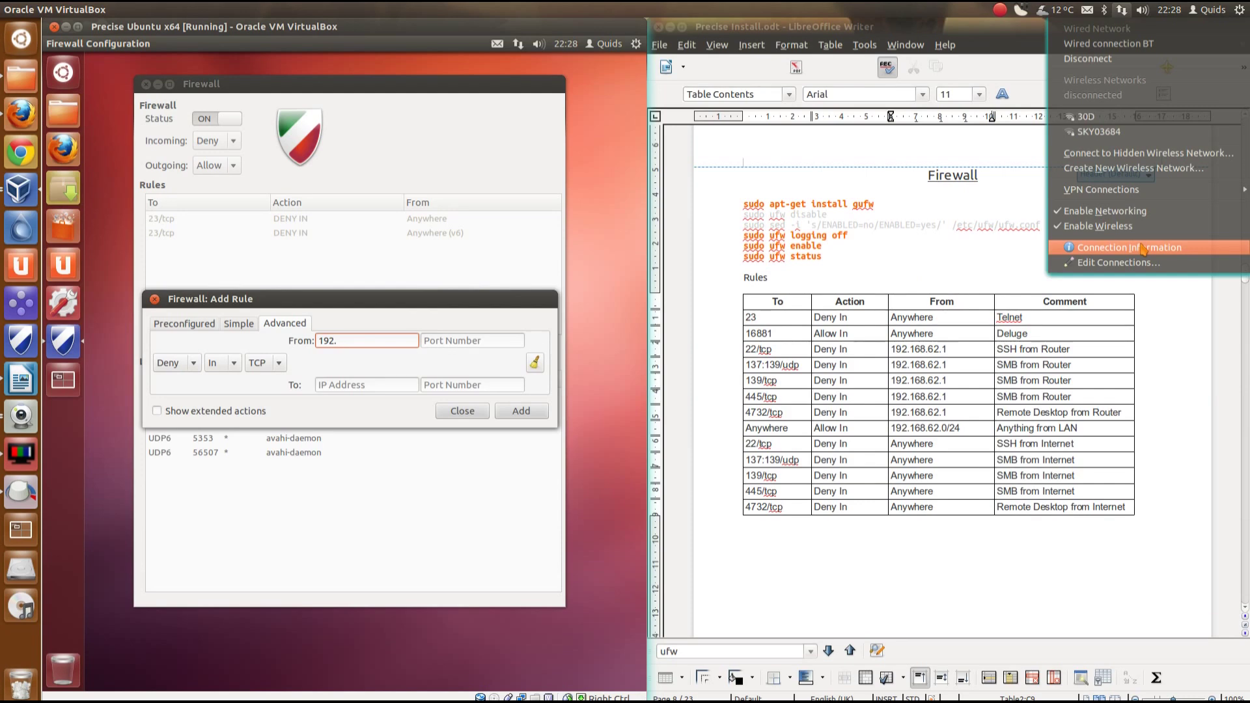
{"action": "left_click", "coordinate": [379, 341]}
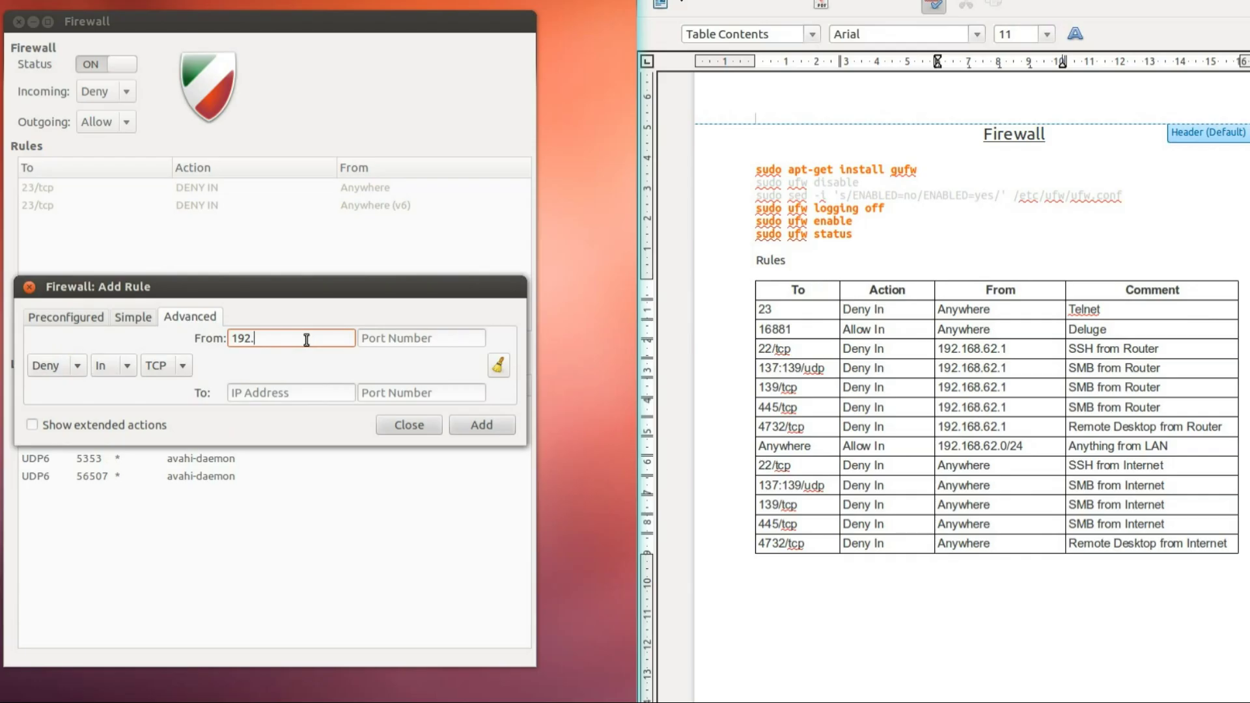
{"action": "type", "text": "168.62.1"}
Step: Set destination port 22 and add the rule
{"action": "key", "text": "Tab"}
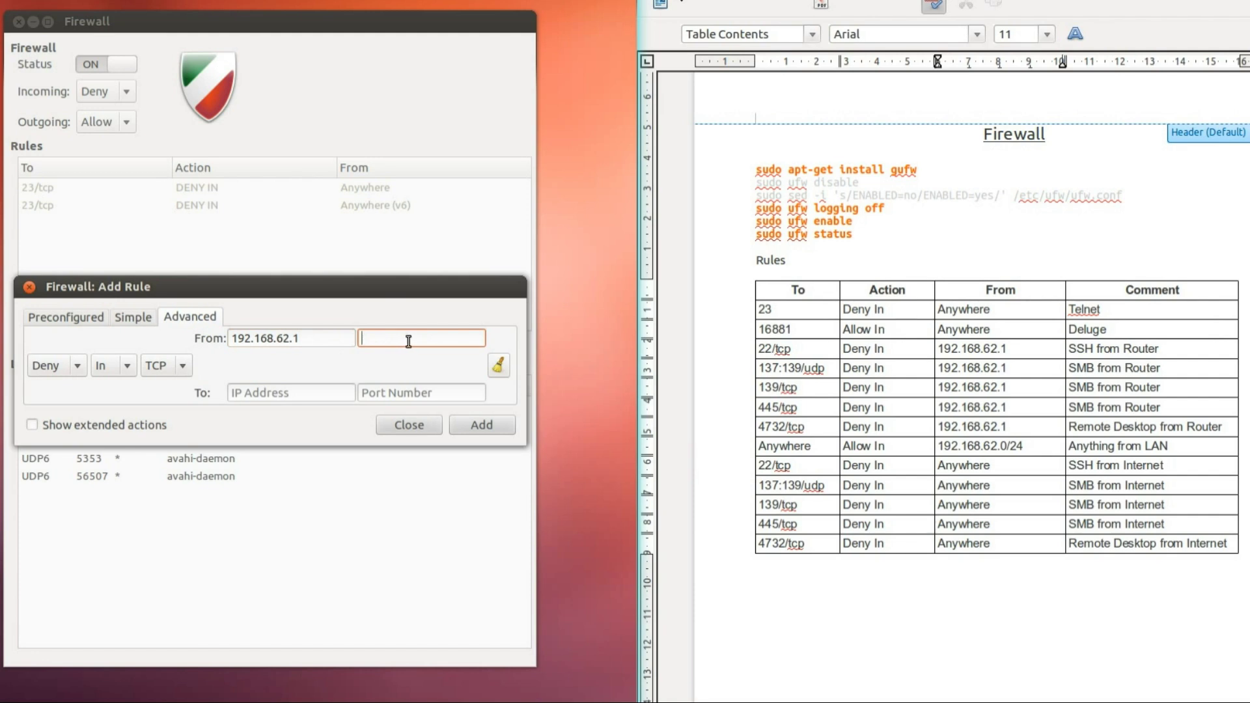
{"action": "key", "text": "Tab"}
{"action": "key", "text": "Tab"}
{"action": "left_click", "coordinate": [314, 393]}
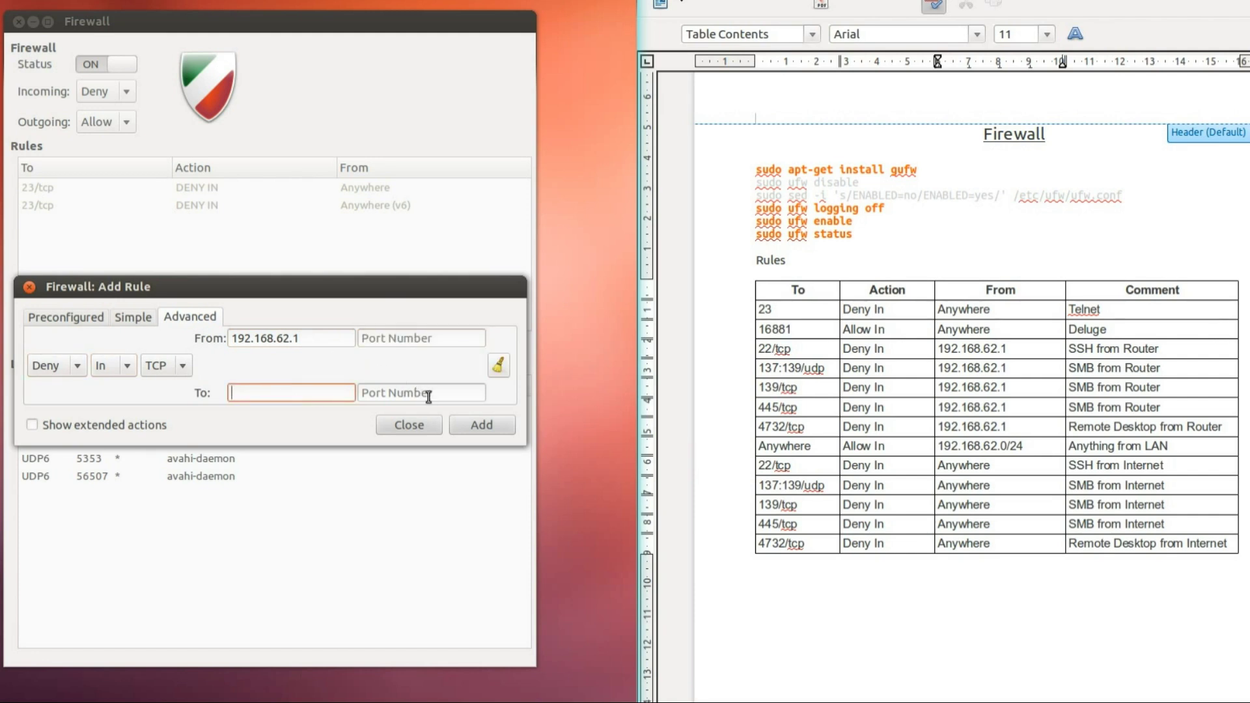
{"action": "left_click", "coordinate": [470, 398]}
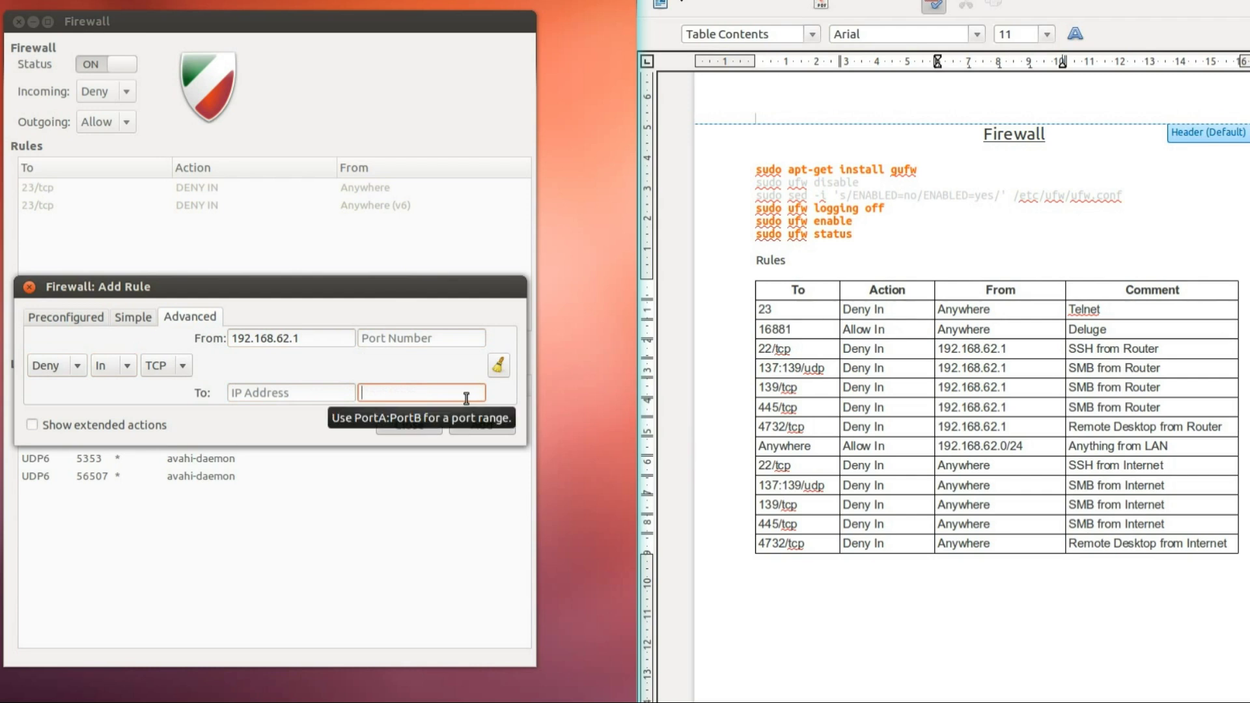
{"action": "type", "text": "22"}
{"action": "left_click", "coordinate": [495, 422]}
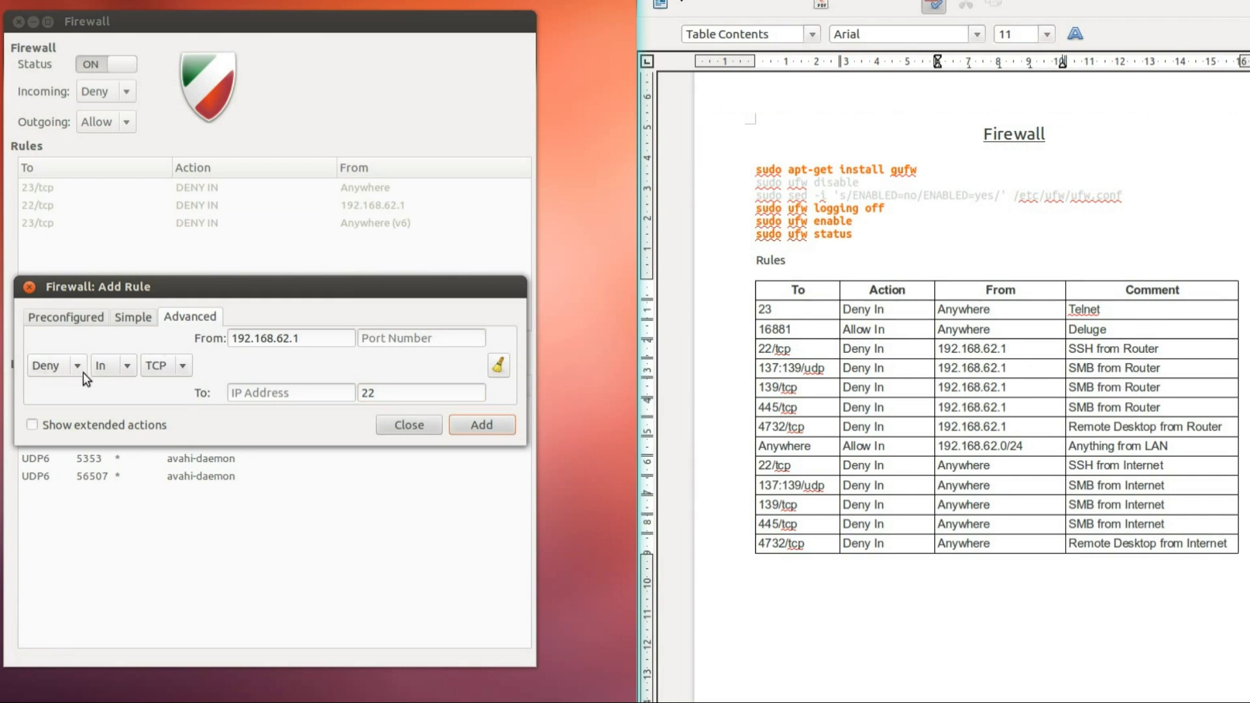
Step: Switch the protocol to UDP, set port 137:139, and add the rule
{"action": "left_click", "coordinate": [184, 366]}
{"action": "left_click", "coordinate": [170, 398]}
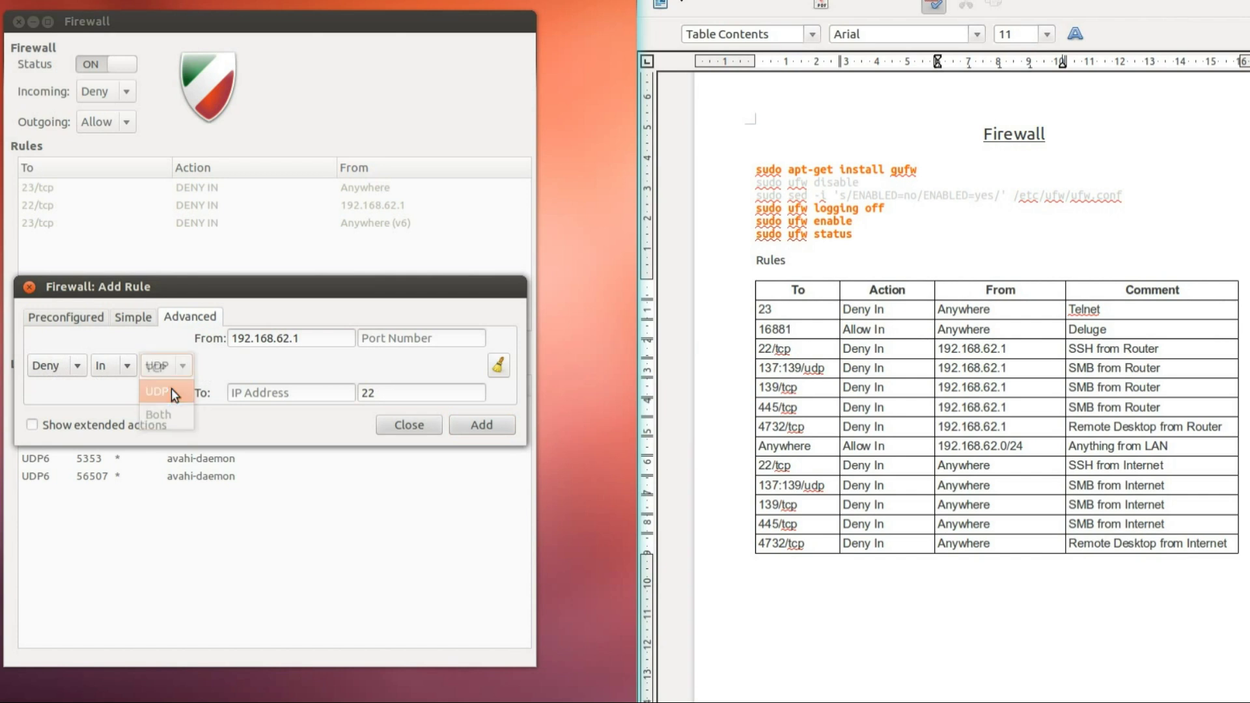
{"action": "key", "text": "Tab"}
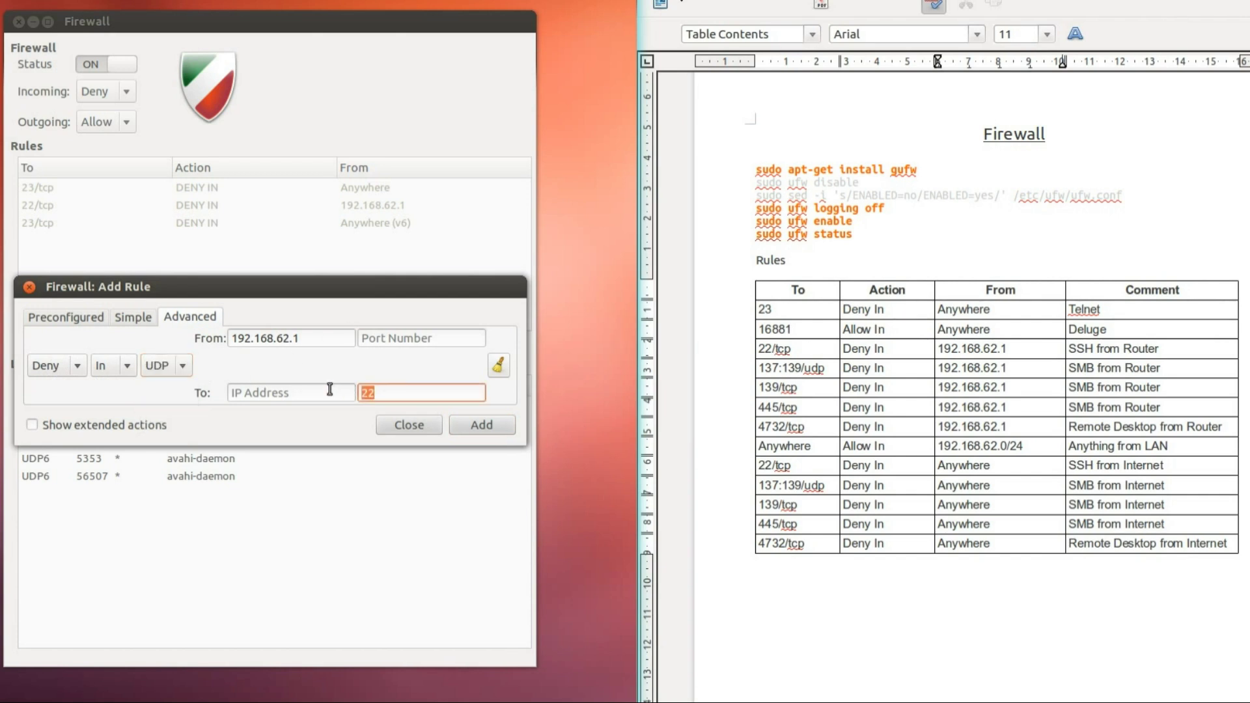
{"action": "type", "text": "137:139"}
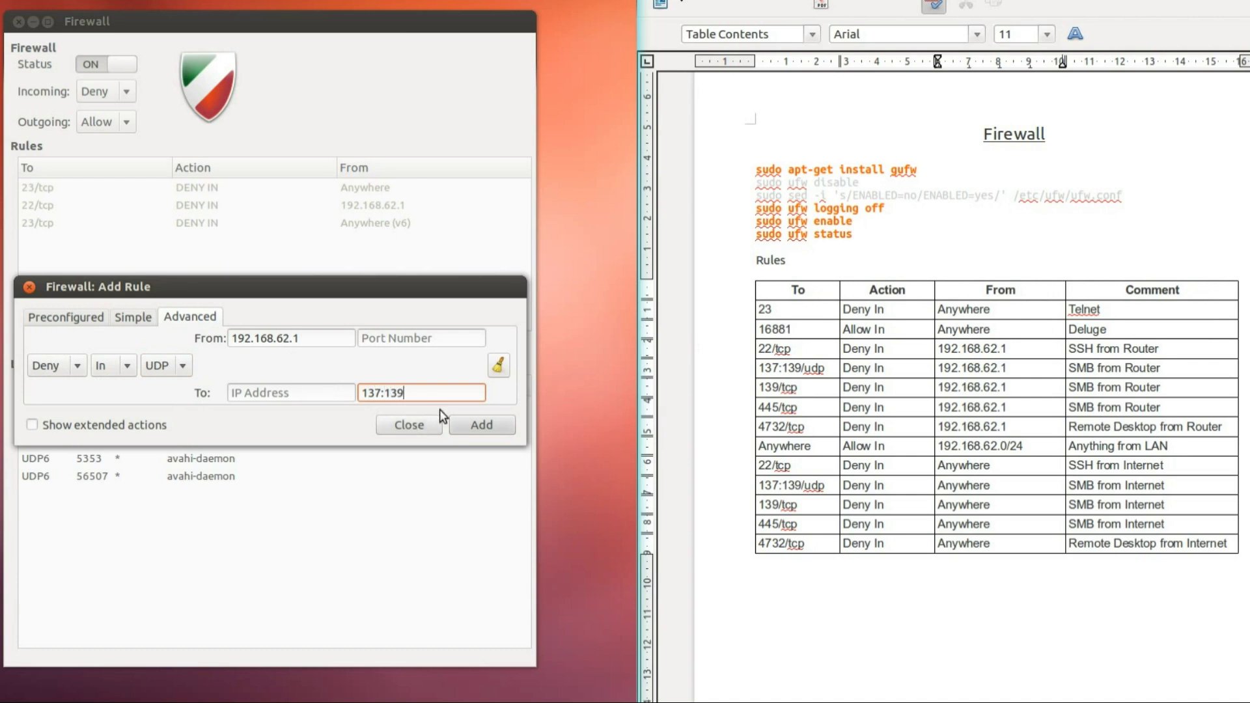
{"action": "left_click", "coordinate": [480, 427]}
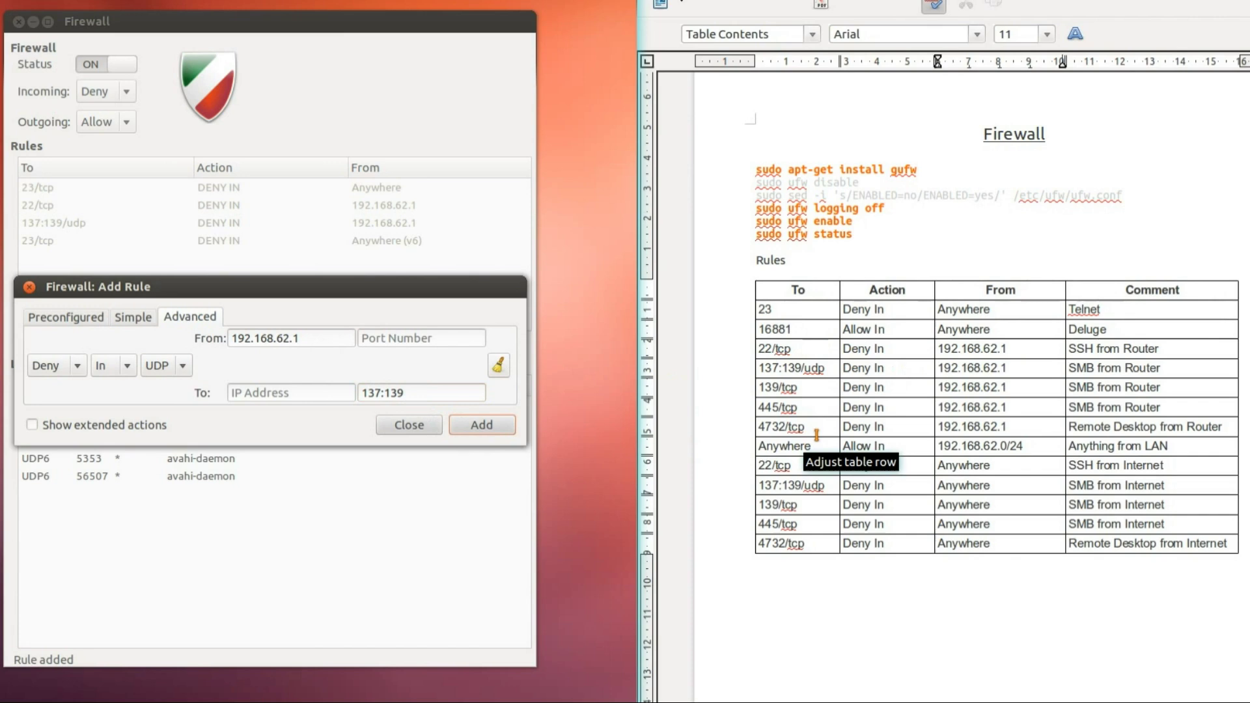
Step: Change the source to the 192.168.62.0/24 subnet, clear the destination port, and add the rule
{"action": "left_click", "coordinate": [322, 336]}
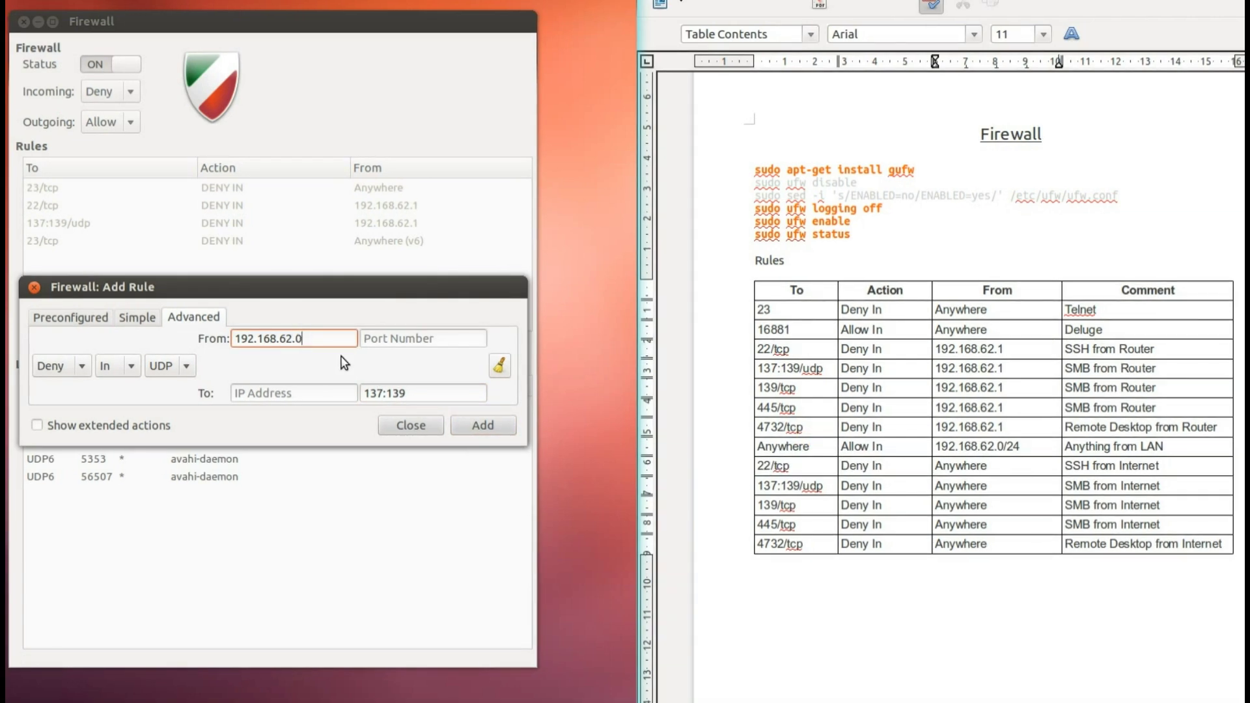
{"action": "type", "text": "/24"}
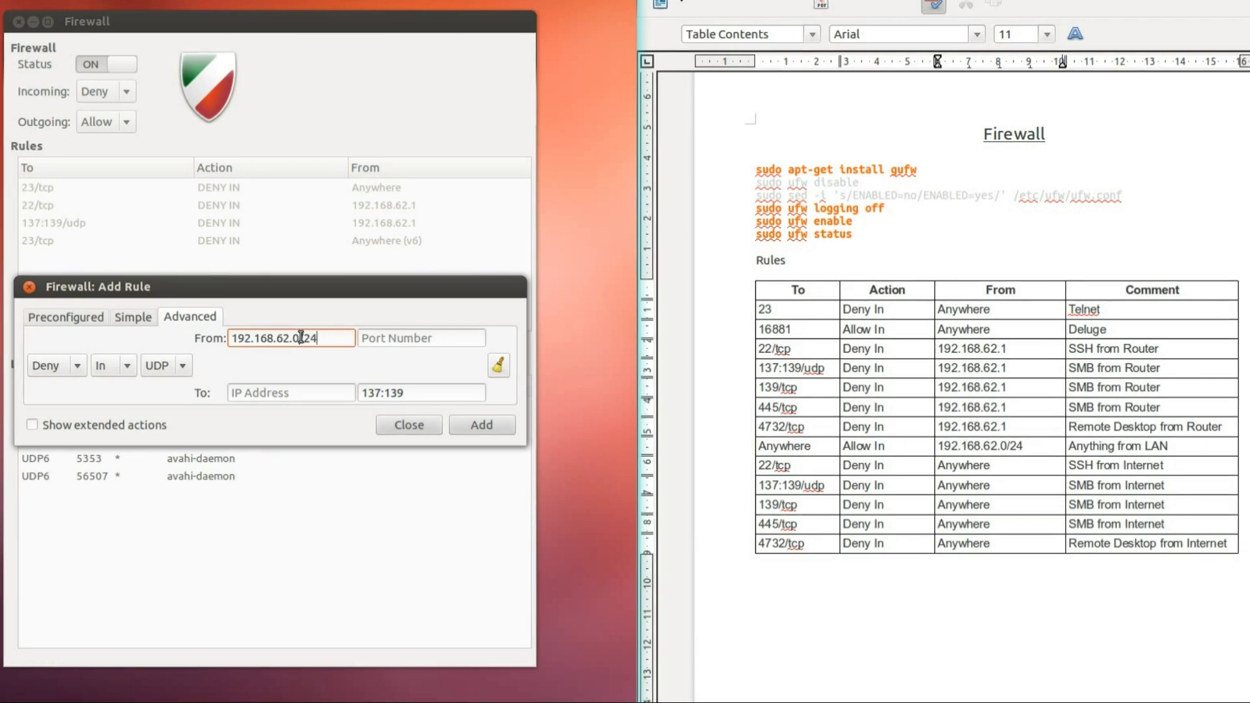
{"action": "left_click_drag", "start_coordinate": [300, 337], "coordinate": [323, 337]}
{"action": "left_click", "coordinate": [325, 337]}
{"action": "left_click_drag", "start_coordinate": [430, 393], "coordinate": [359, 393]}
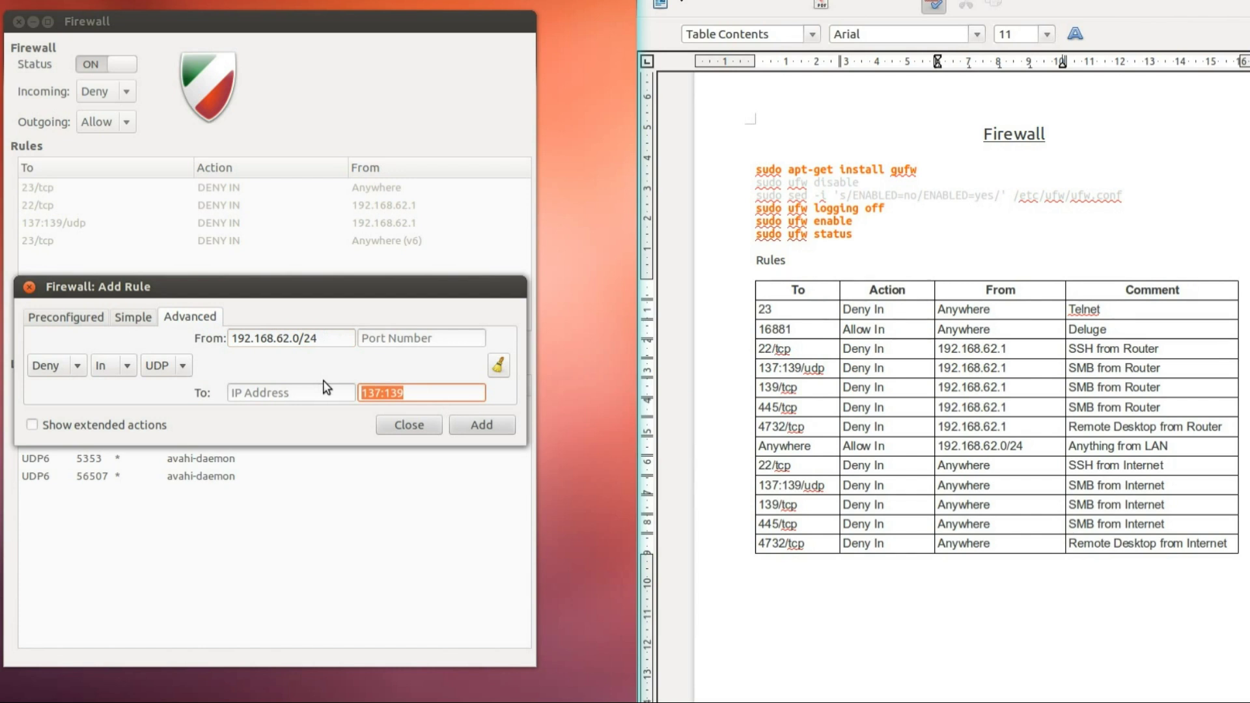
{"action": "key", "text": "BackSpace"}
{"action": "key", "text": "Tab"}
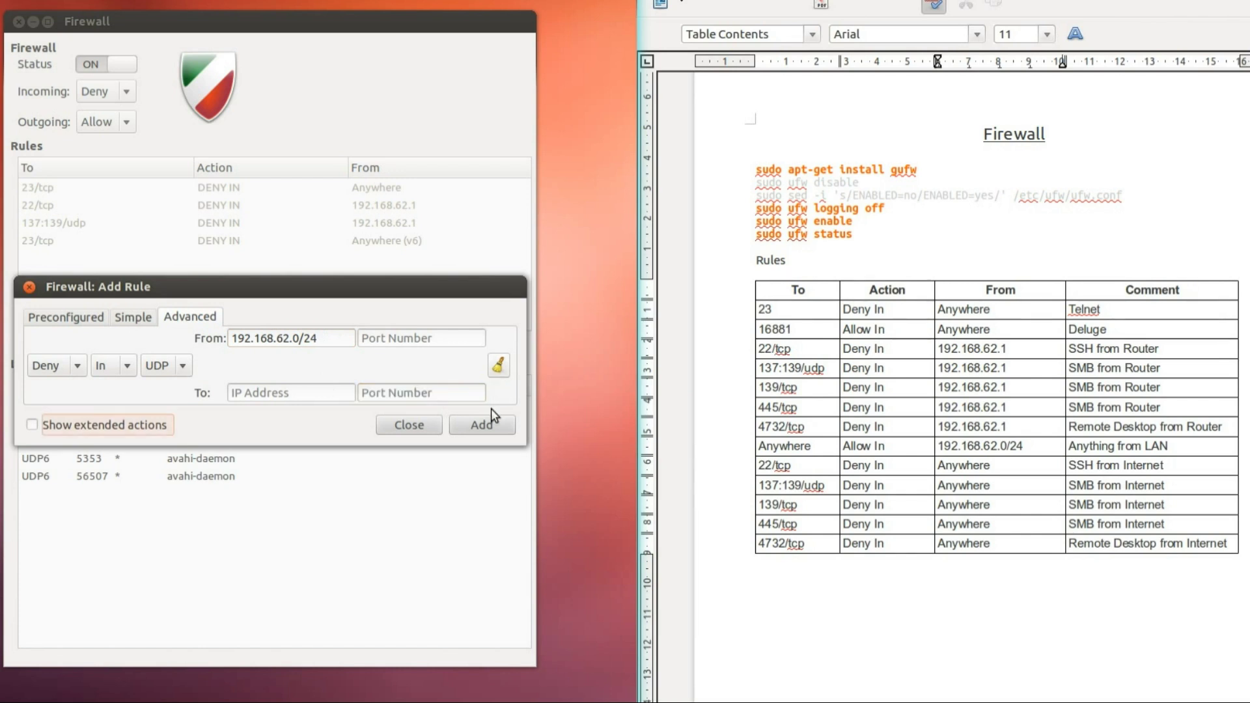
{"action": "left_click", "coordinate": [494, 423]}
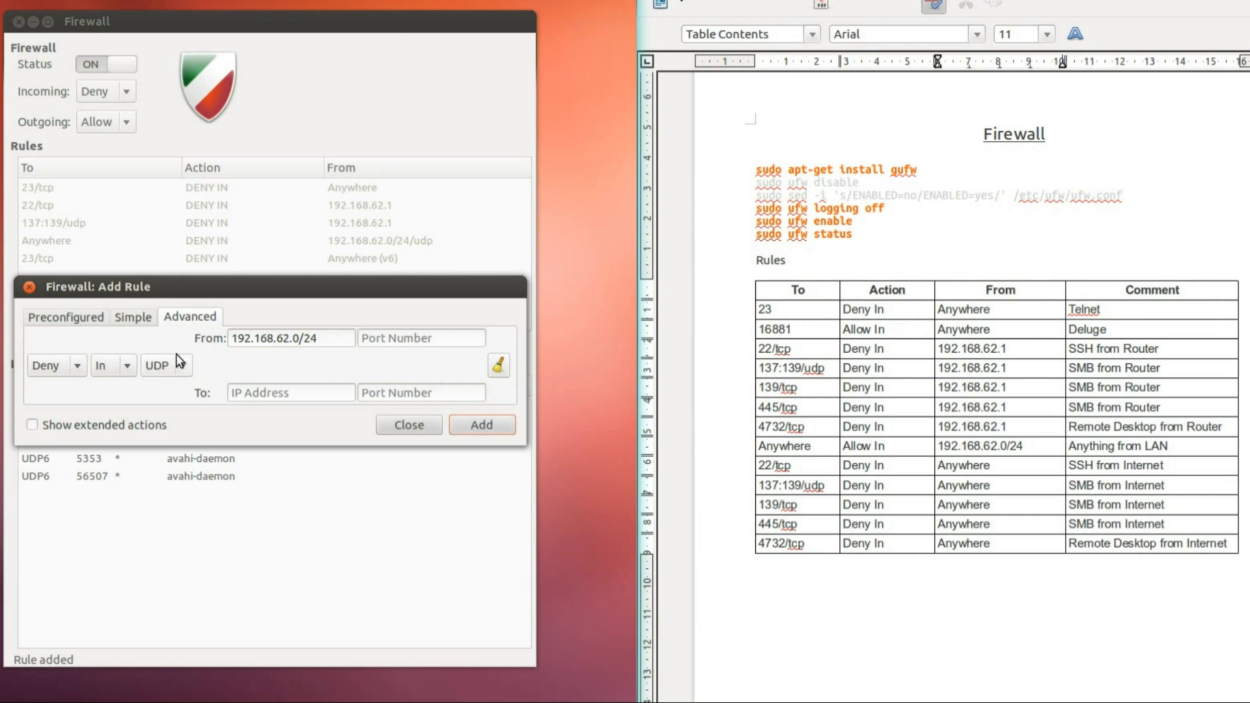
Step: Set the rule to Allow for both protocols, add it, and close the dialog
{"action": "left_click", "coordinate": [78, 366]}
{"action": "left_click", "coordinate": [73, 346]}
{"action": "left_click", "coordinate": [173, 365]}
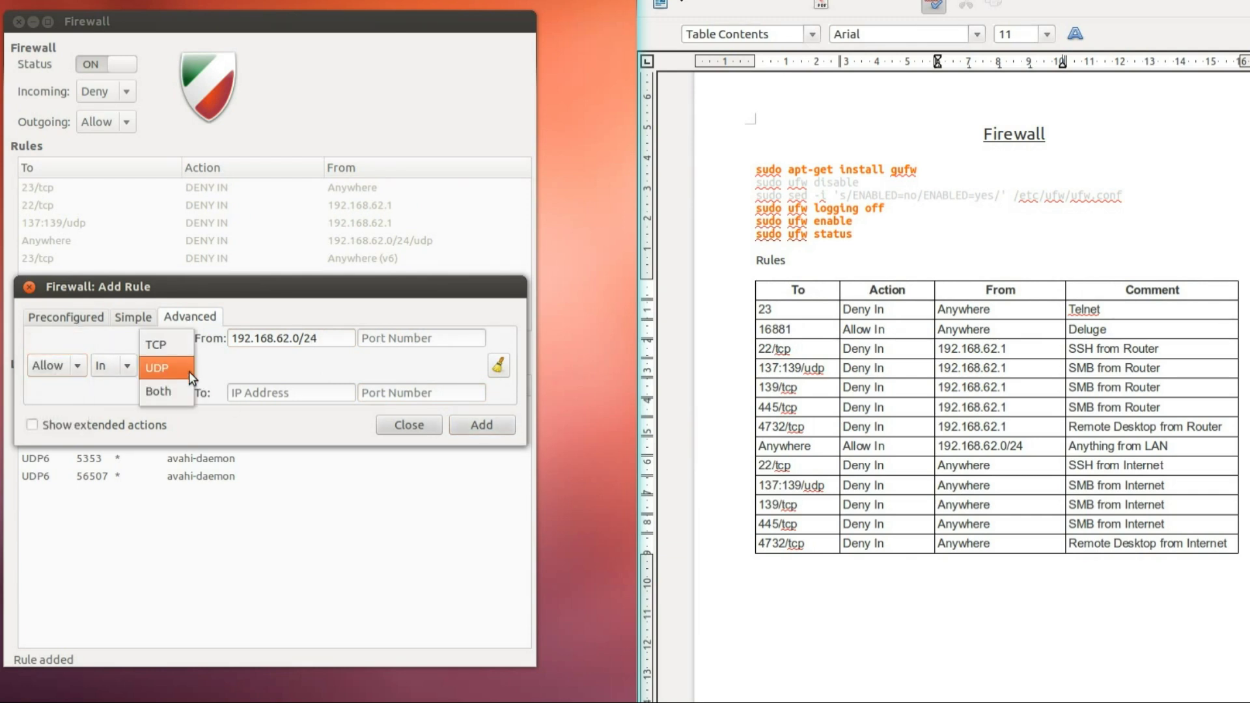
{"action": "left_click", "coordinate": [164, 397]}
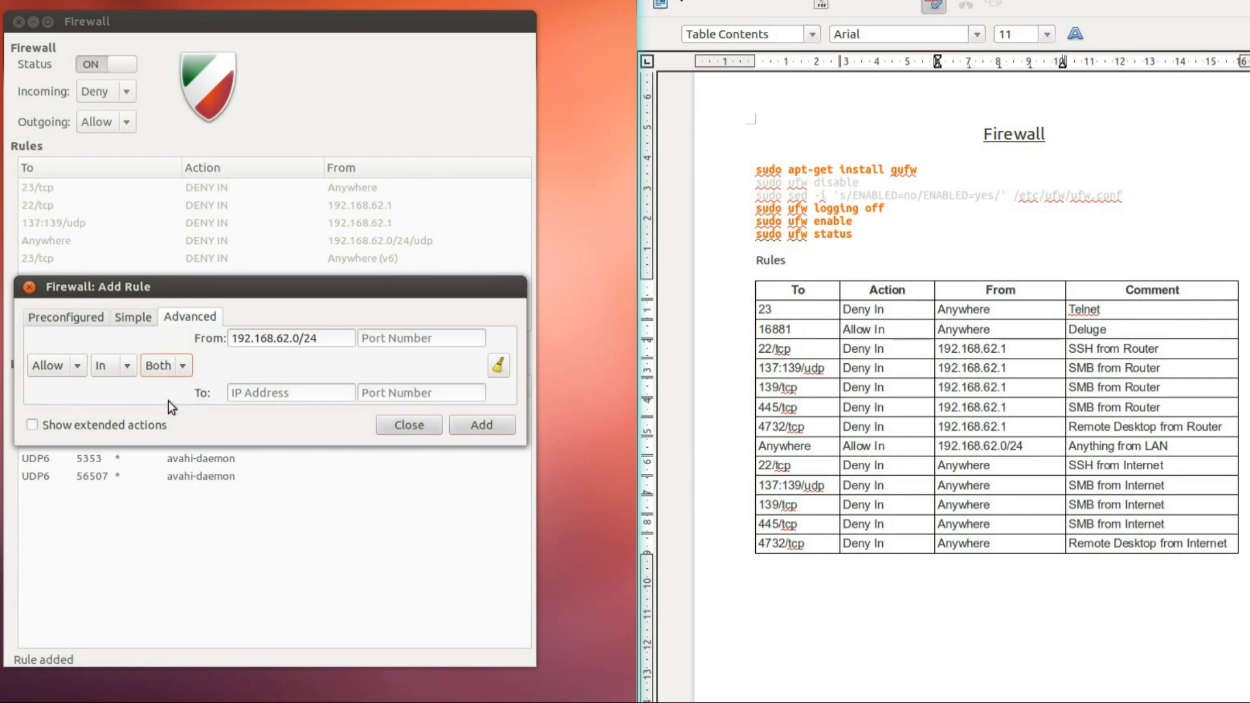
{"action": "left_click", "coordinate": [482, 420]}
{"action": "left_click", "coordinate": [416, 424]}
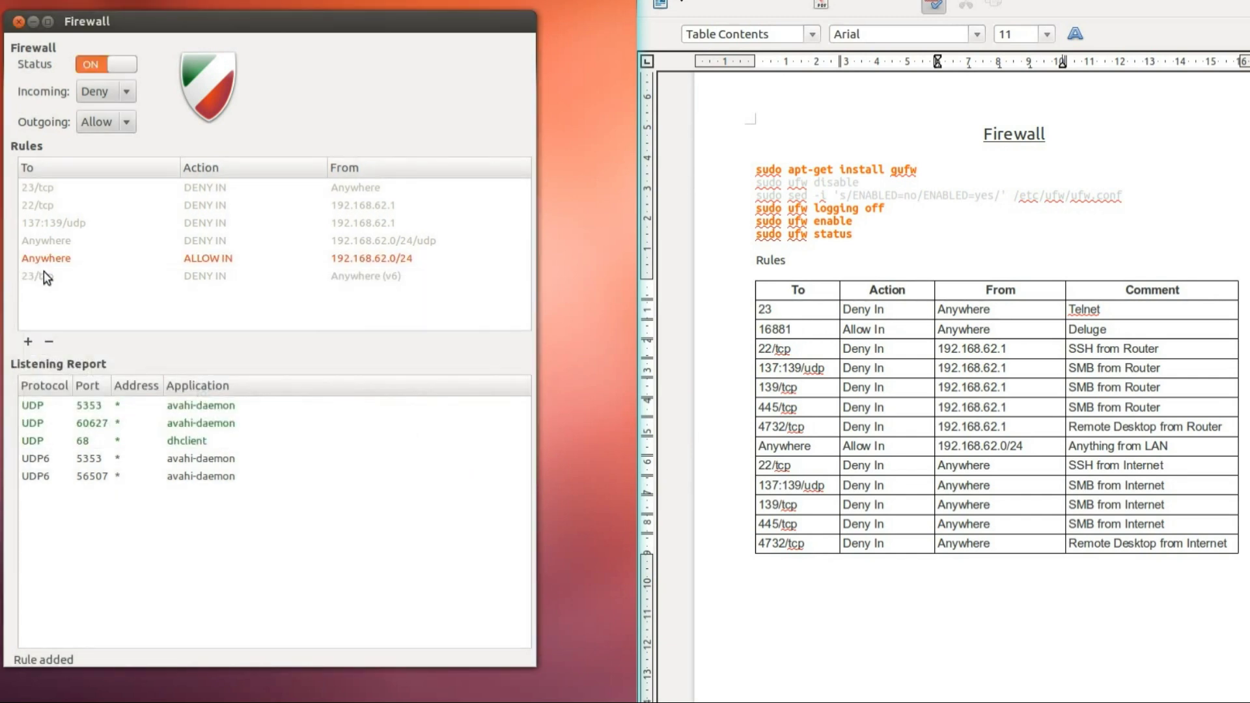
Step: Delete the stray 192.168.62.0/24/udp rule, then add Deny In 22/tcp from anywhere
{"action": "left_click", "coordinate": [57, 244]}
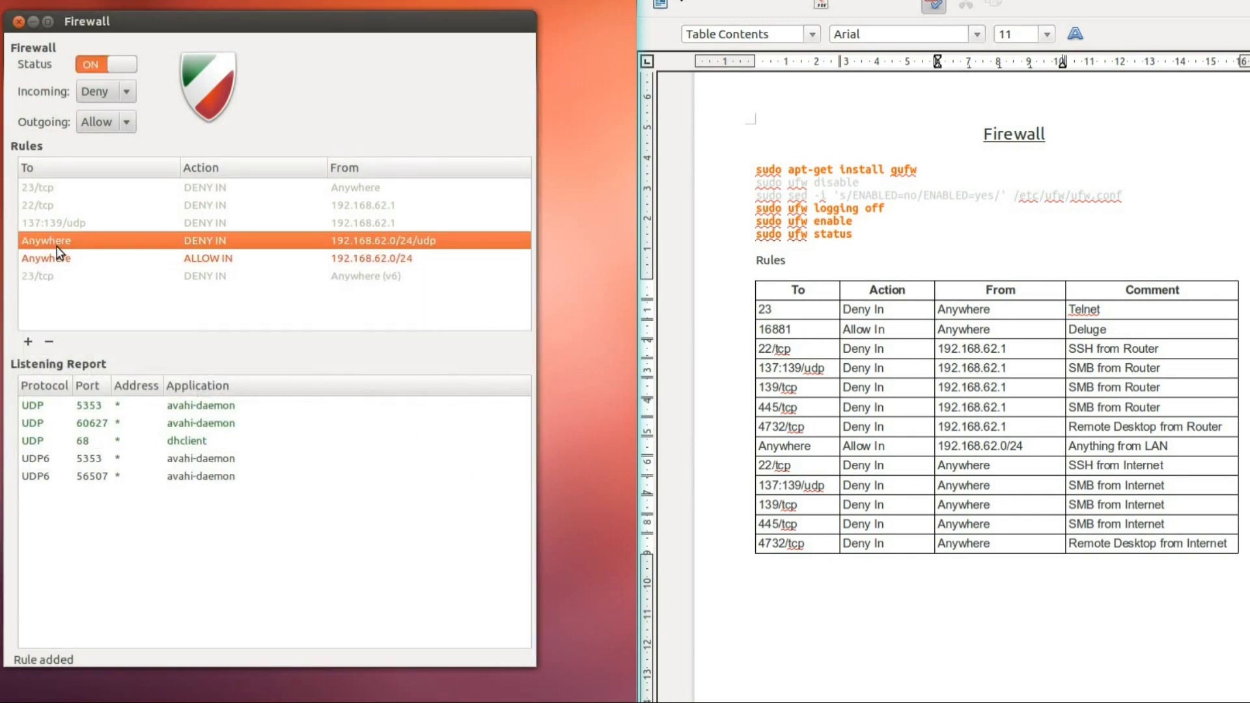
{"action": "left_click", "coordinate": [49, 340]}
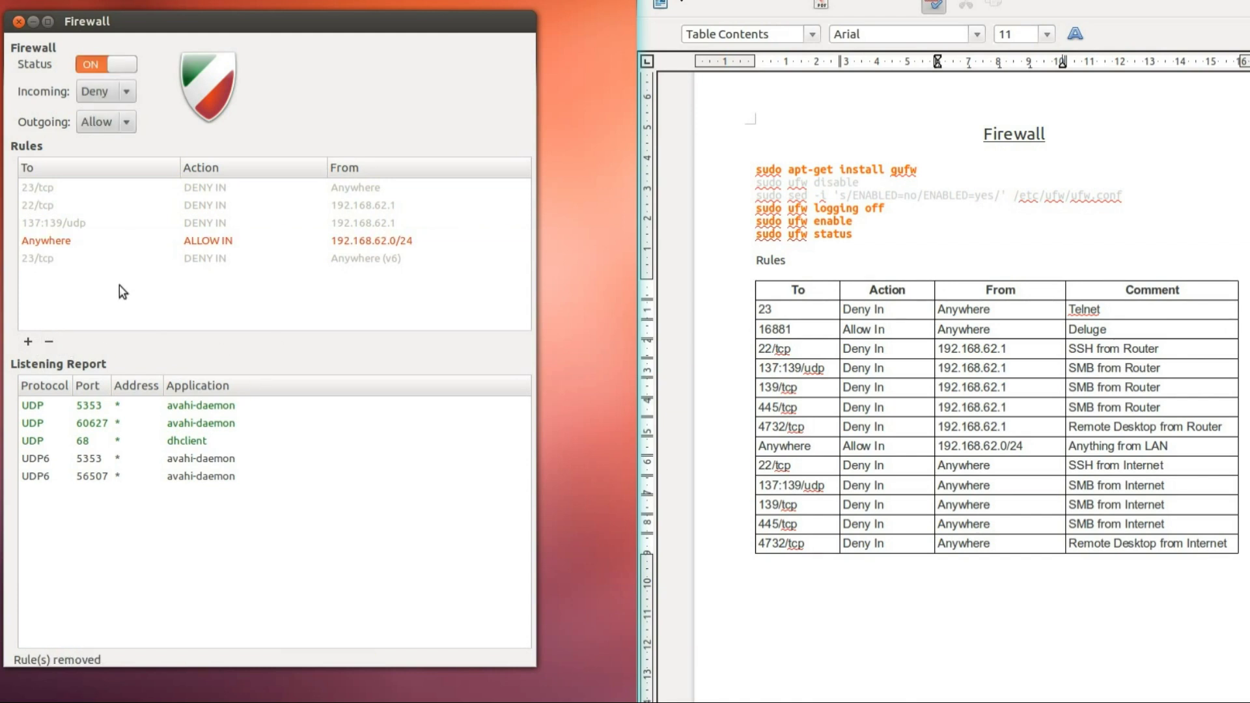
{"action": "left_click", "coordinate": [28, 341]}
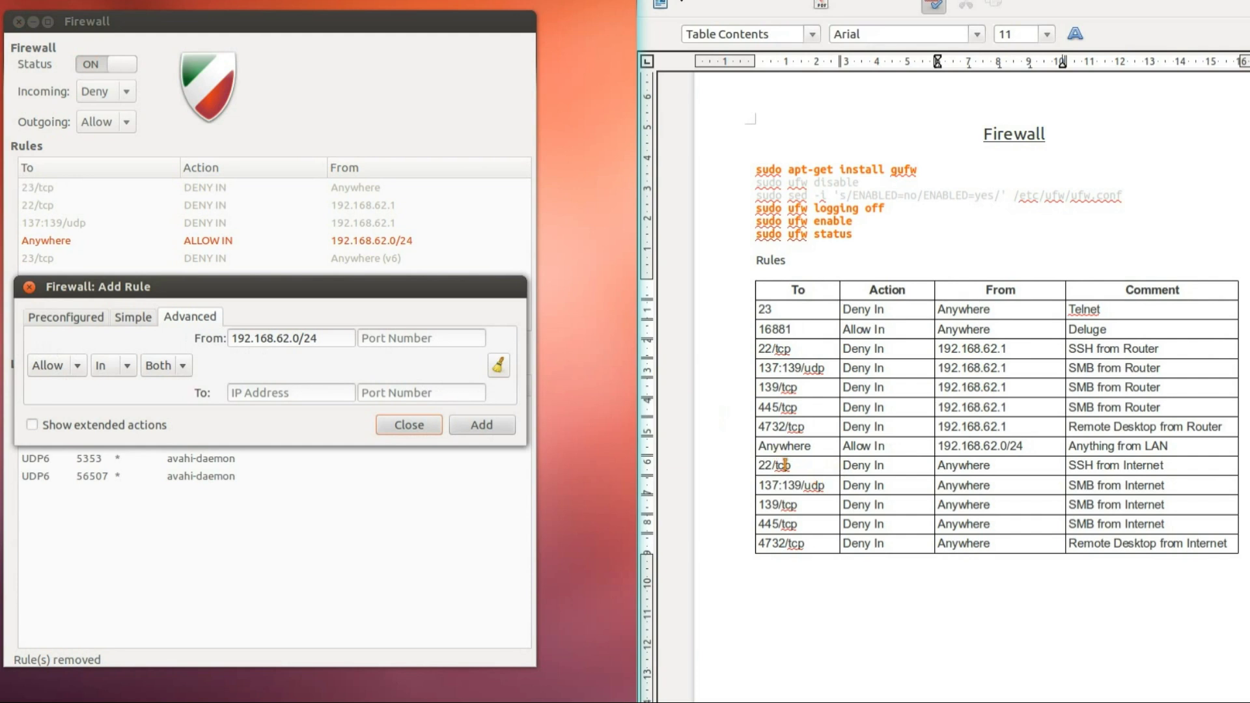
{"action": "triple_click", "coordinate": [325, 337]}
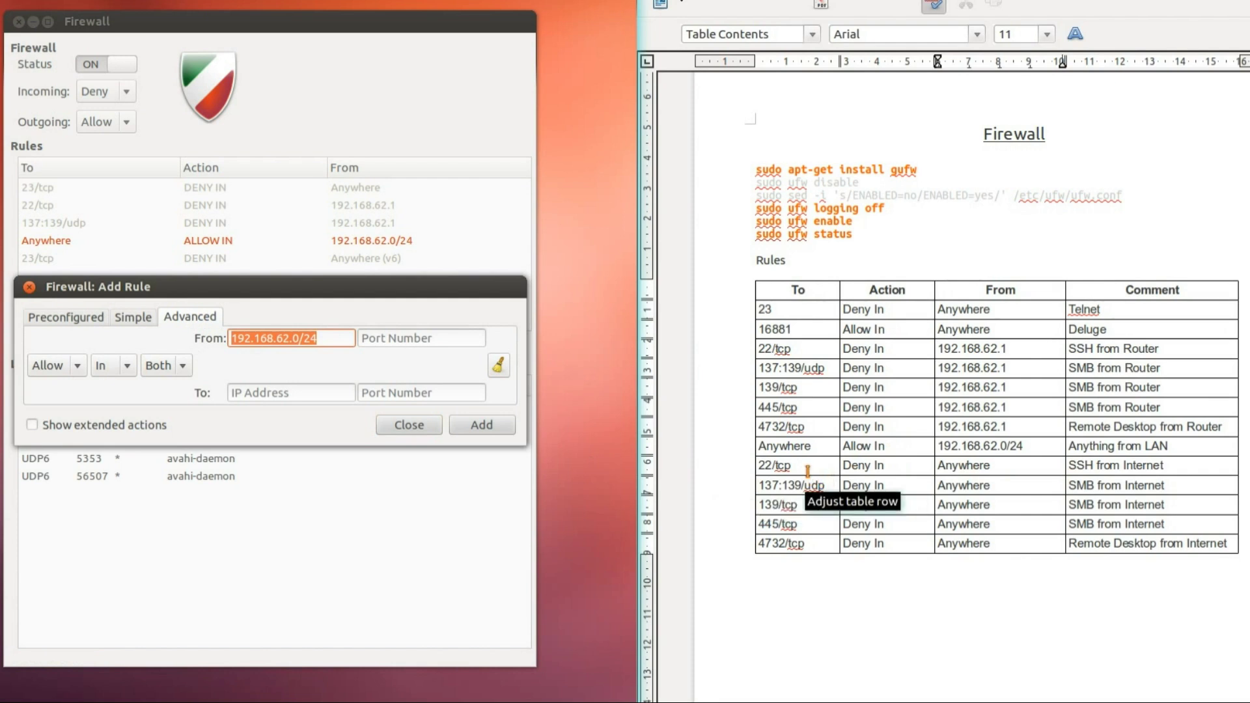
{"action": "key", "text": "BackSpace"}
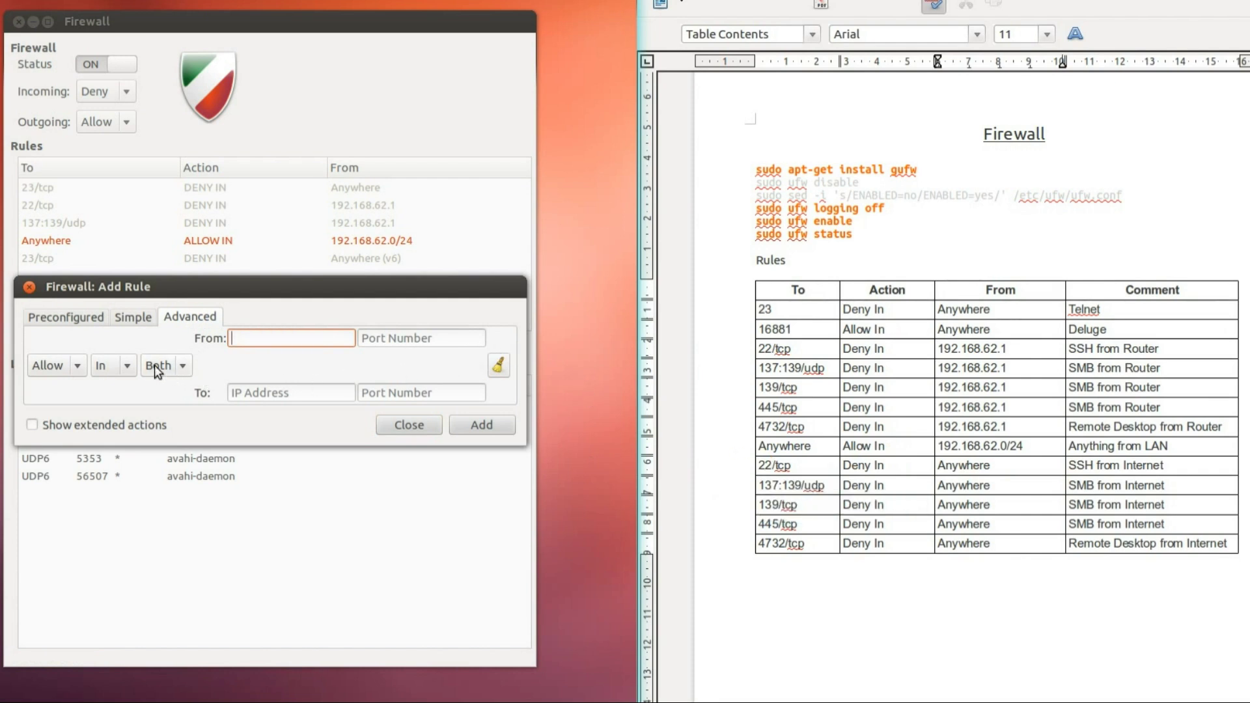
{"action": "left_click", "coordinate": [79, 367]}
{"action": "left_click", "coordinate": [75, 394]}
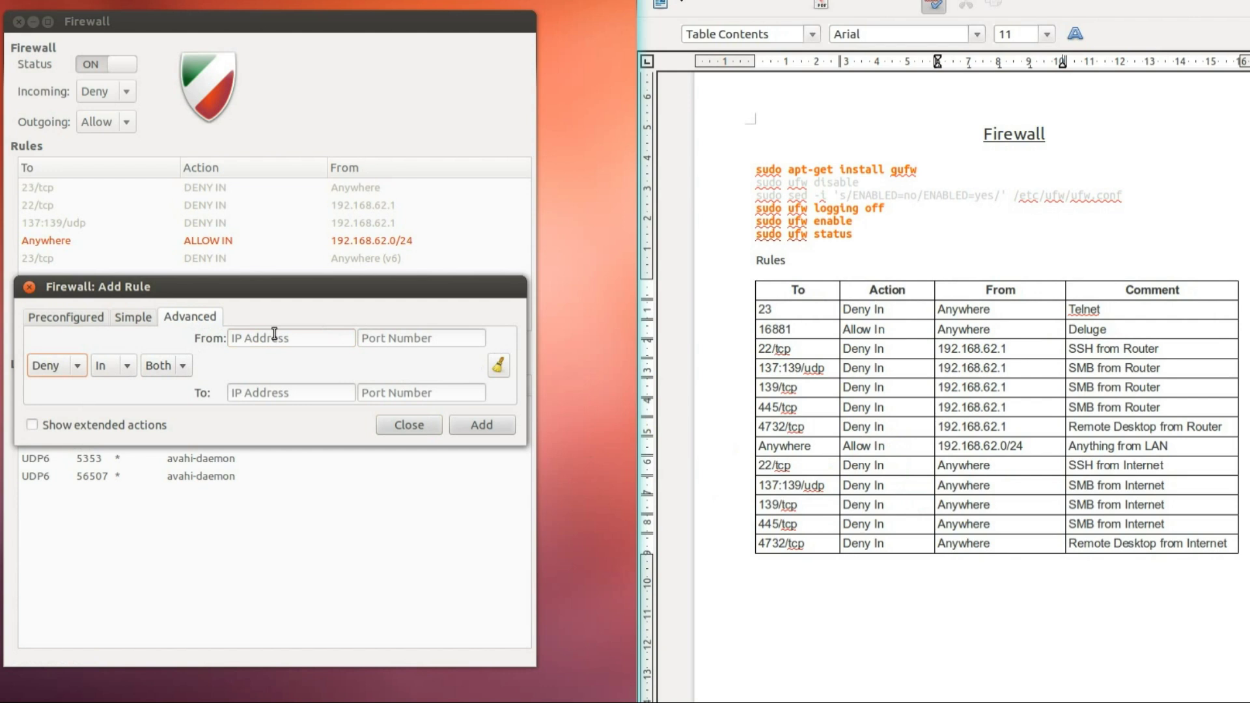
{"action": "left_click", "coordinate": [168, 368]}
{"action": "left_click", "coordinate": [156, 321]}
{"action": "left_click", "coordinate": [455, 391]}
{"action": "type", "text": "22"}
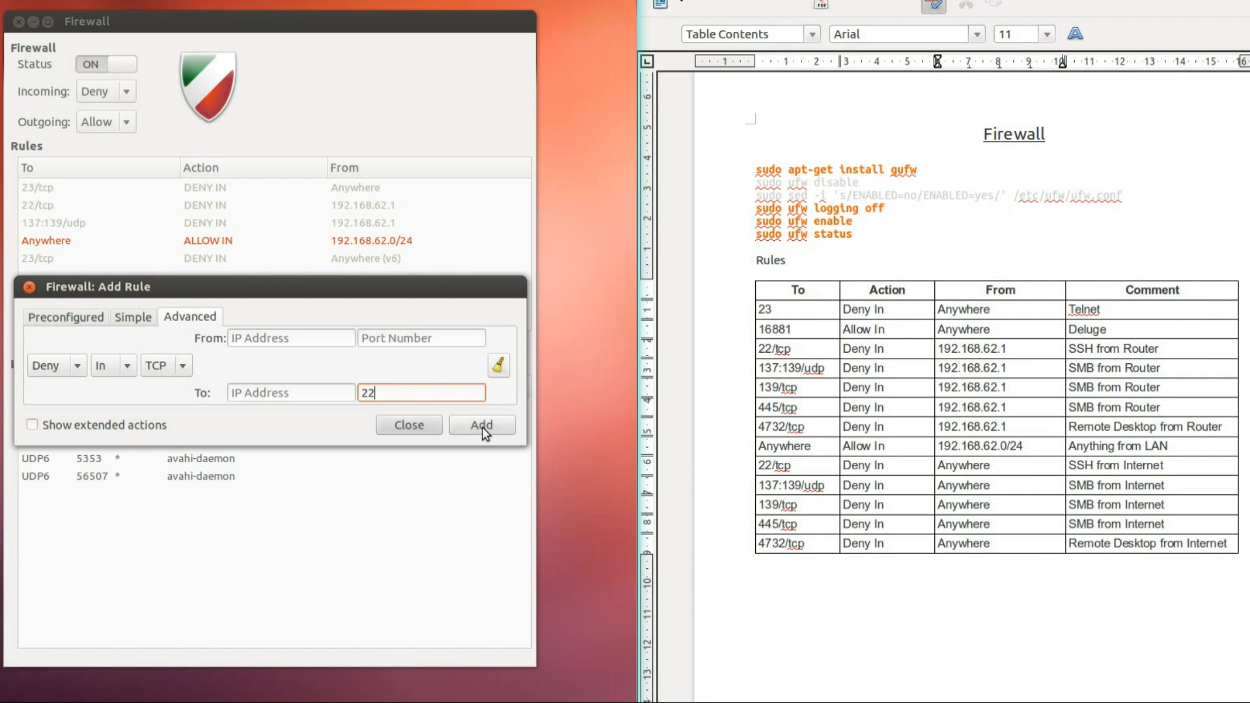
{"action": "left_click", "coordinate": [482, 428]}
Step: Add a Deny In rule for 137:139/udp from anywhere and close the dialog
{"action": "left_click", "coordinate": [163, 366]}
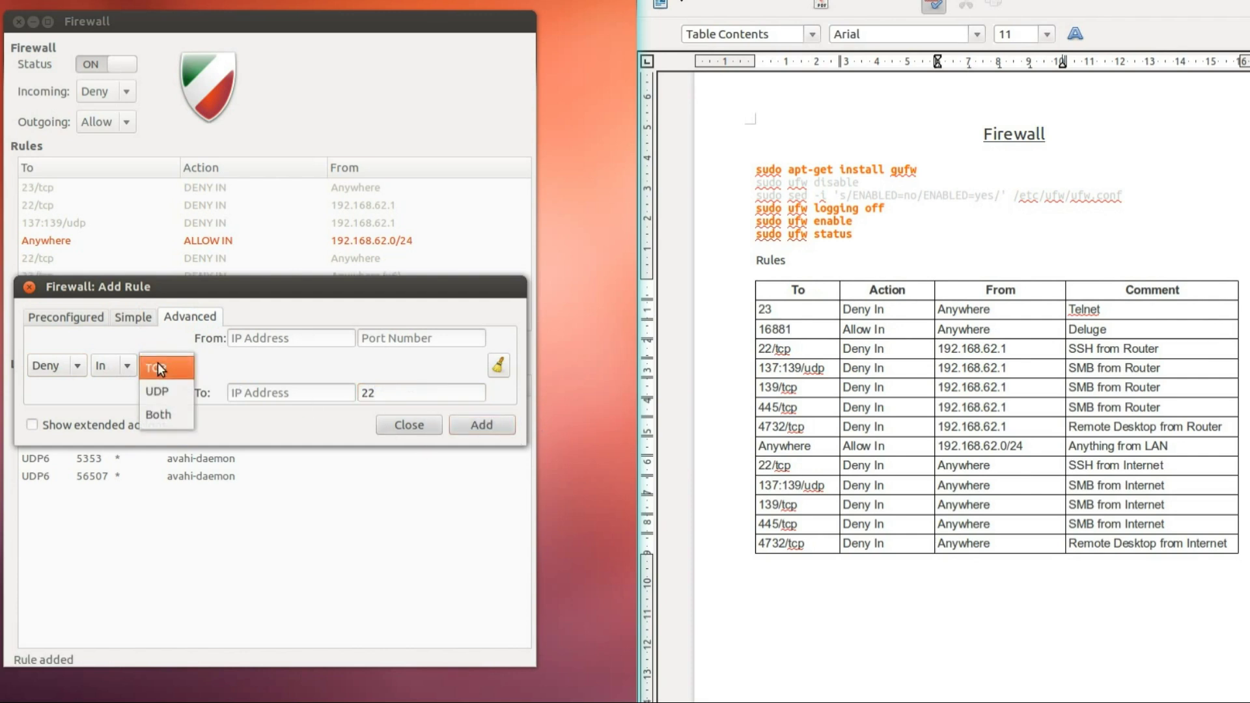
{"action": "left_click", "coordinate": [164, 385]}
{"action": "double_click", "coordinate": [397, 391]}
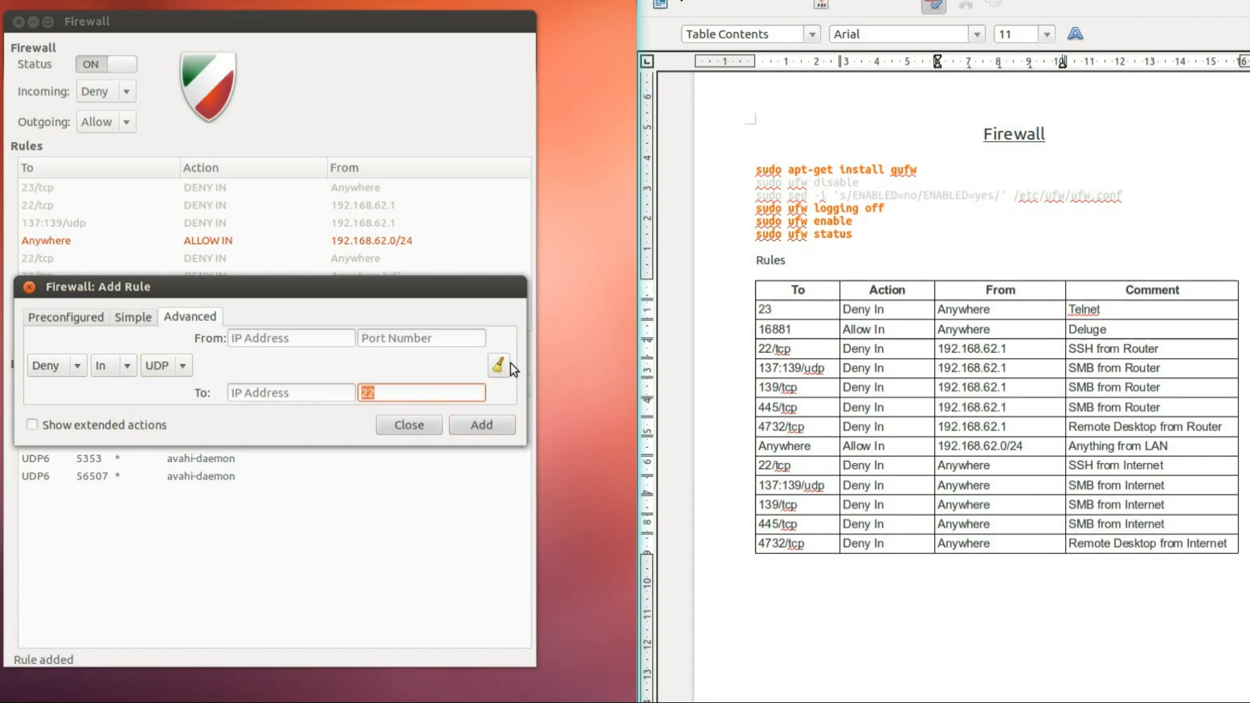
{"action": "type", "text": "137:139"}
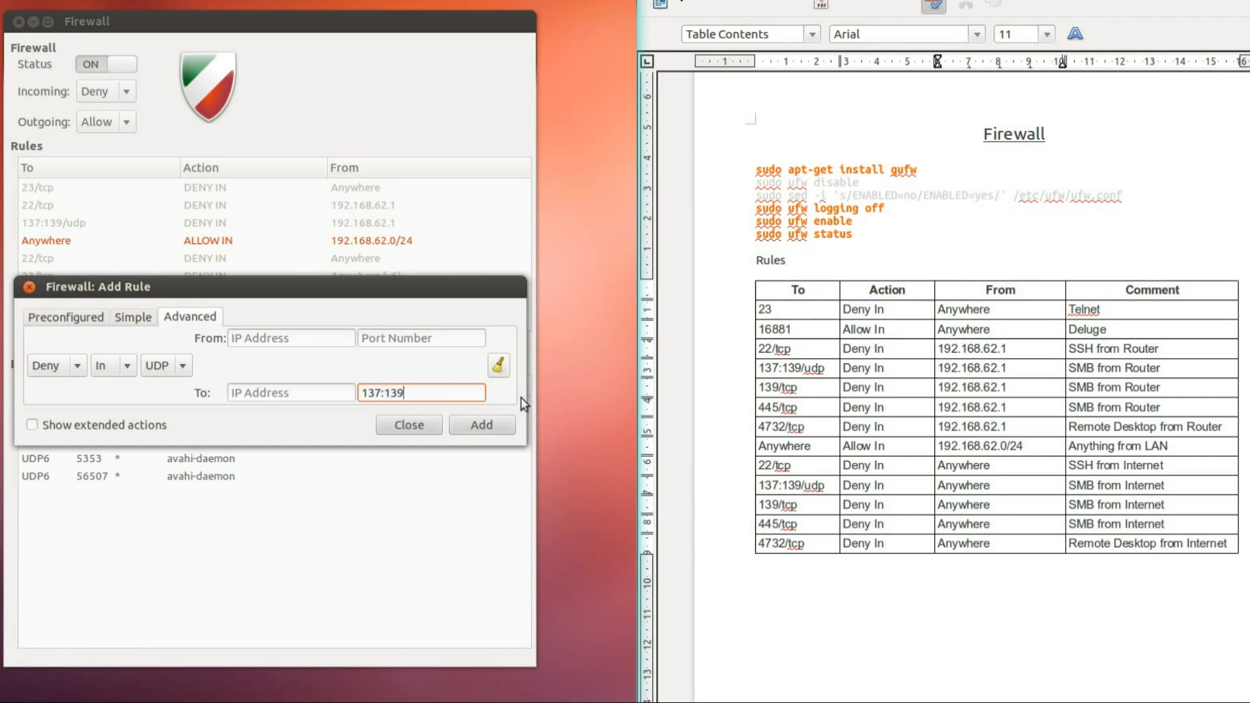
{"action": "left_click", "coordinate": [499, 422]}
{"action": "left_click", "coordinate": [401, 425]}
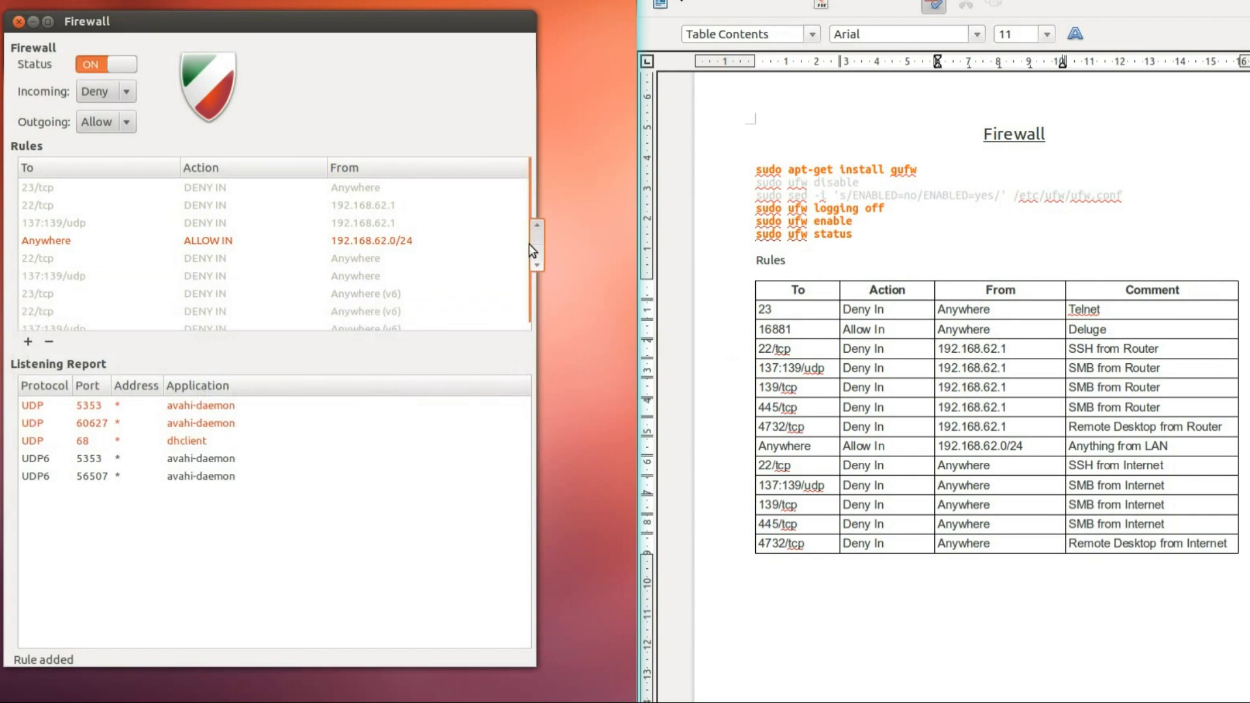
Step: Close Gufw, open Terminal, and run 'sudo ufw status' to list the rules
{"action": "scroll", "coordinate": [531, 267], "scroll_direction": "down", "scroll_amount": 1}
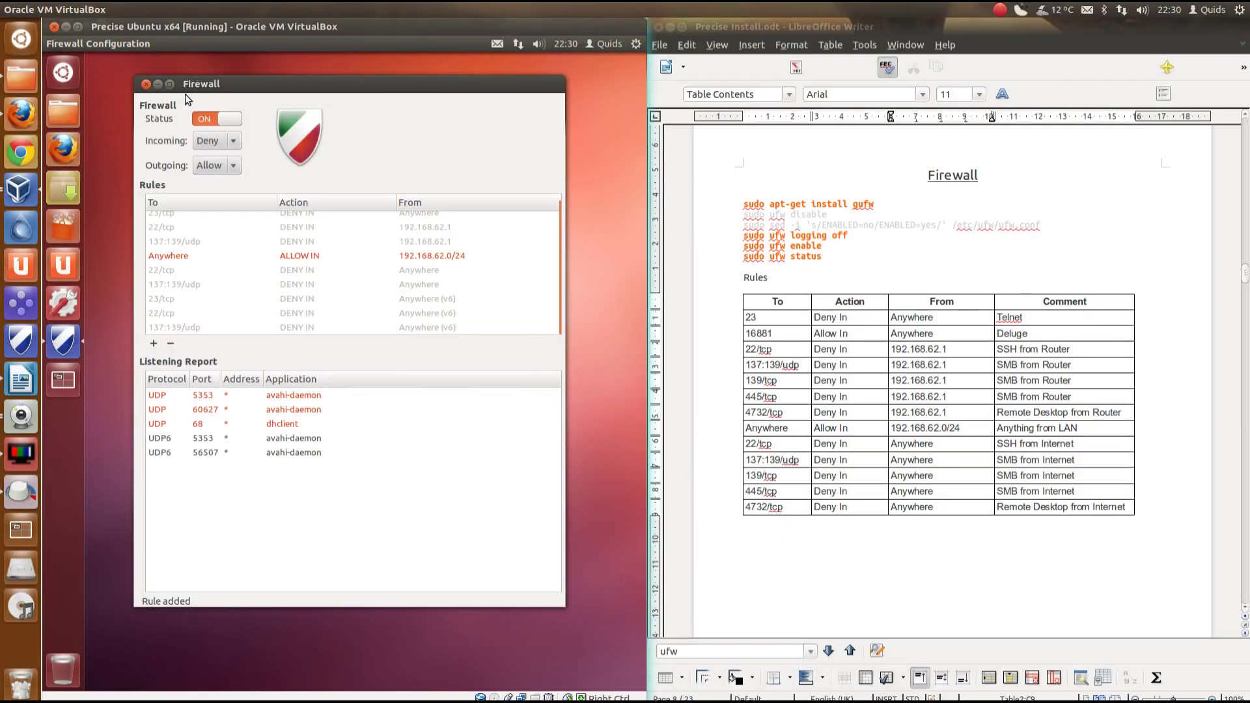
{"action": "left_click", "coordinate": [146, 85]}
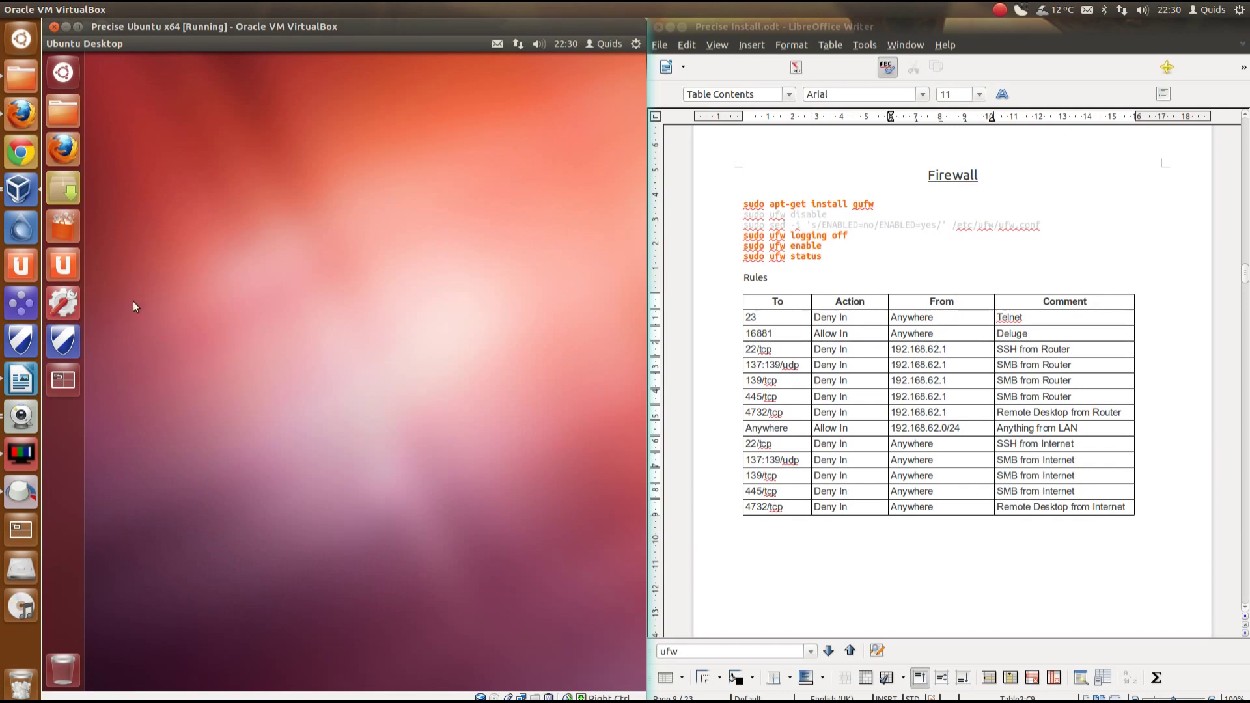
{"action": "key", "text": "super"}
{"action": "type", "text": "ter"}
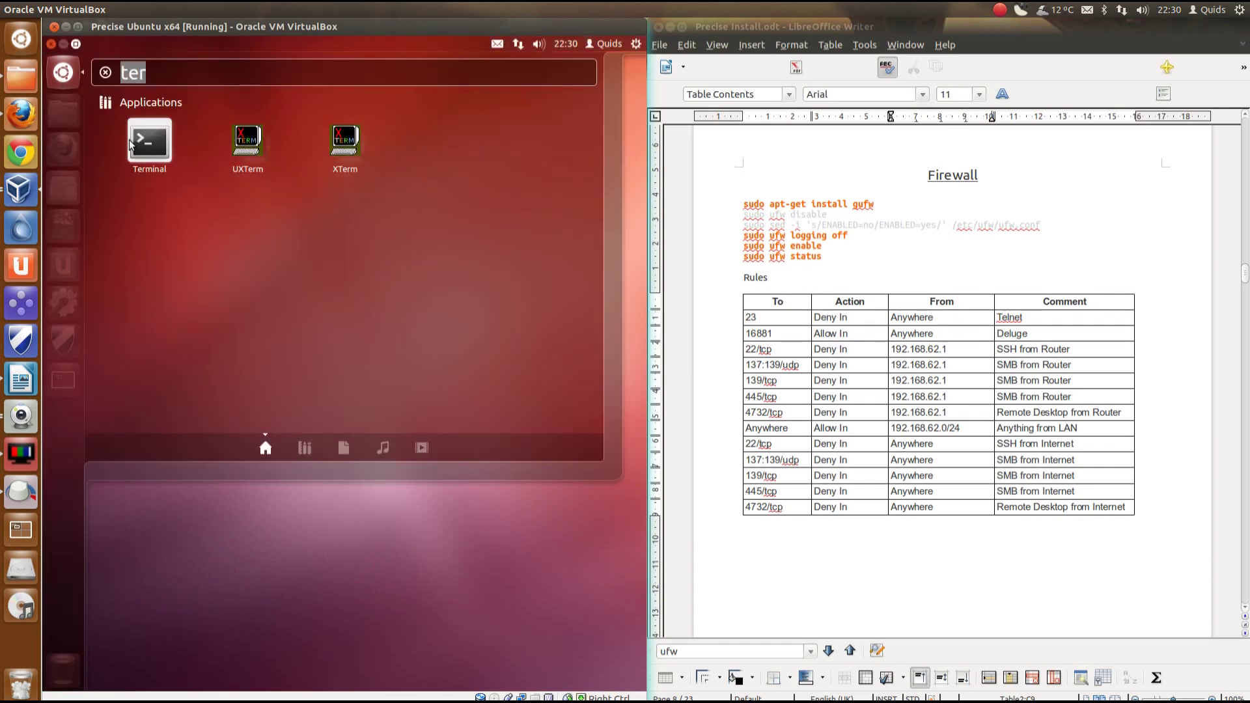
{"action": "left_click", "coordinate": [143, 139]}
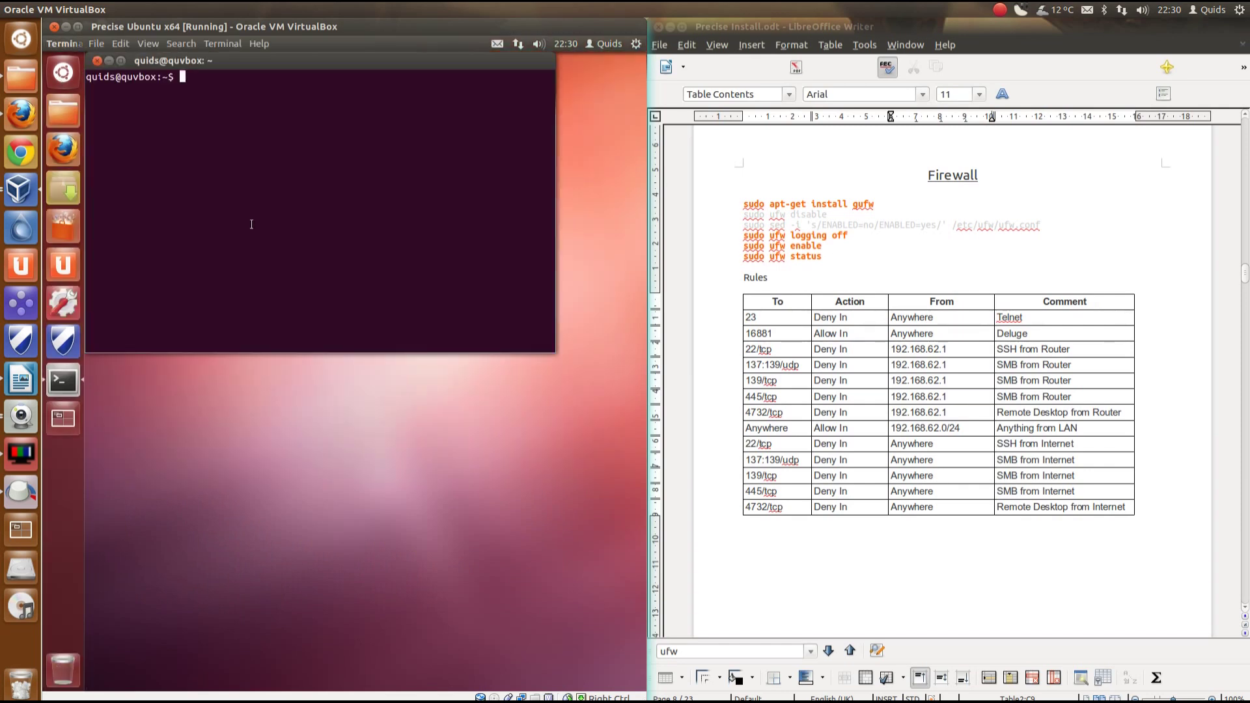
{"action": "type", "text": "sudo "}
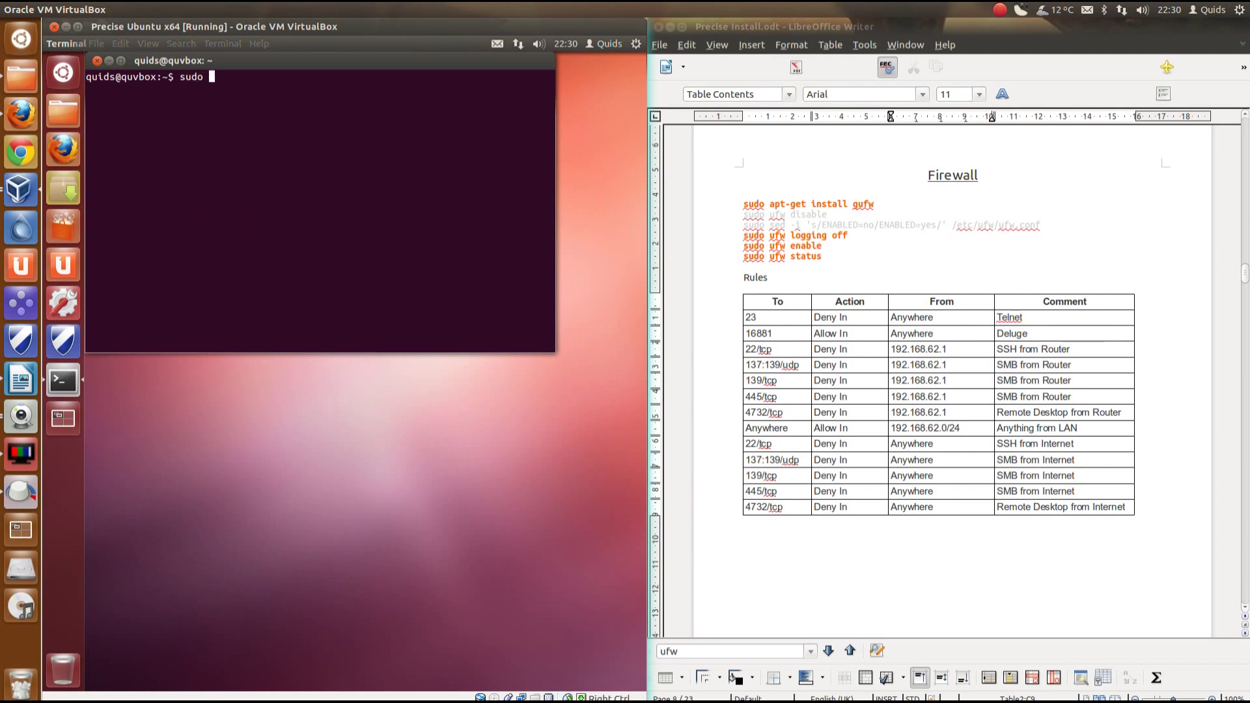
{"action": "type", "text": "ufw status"}
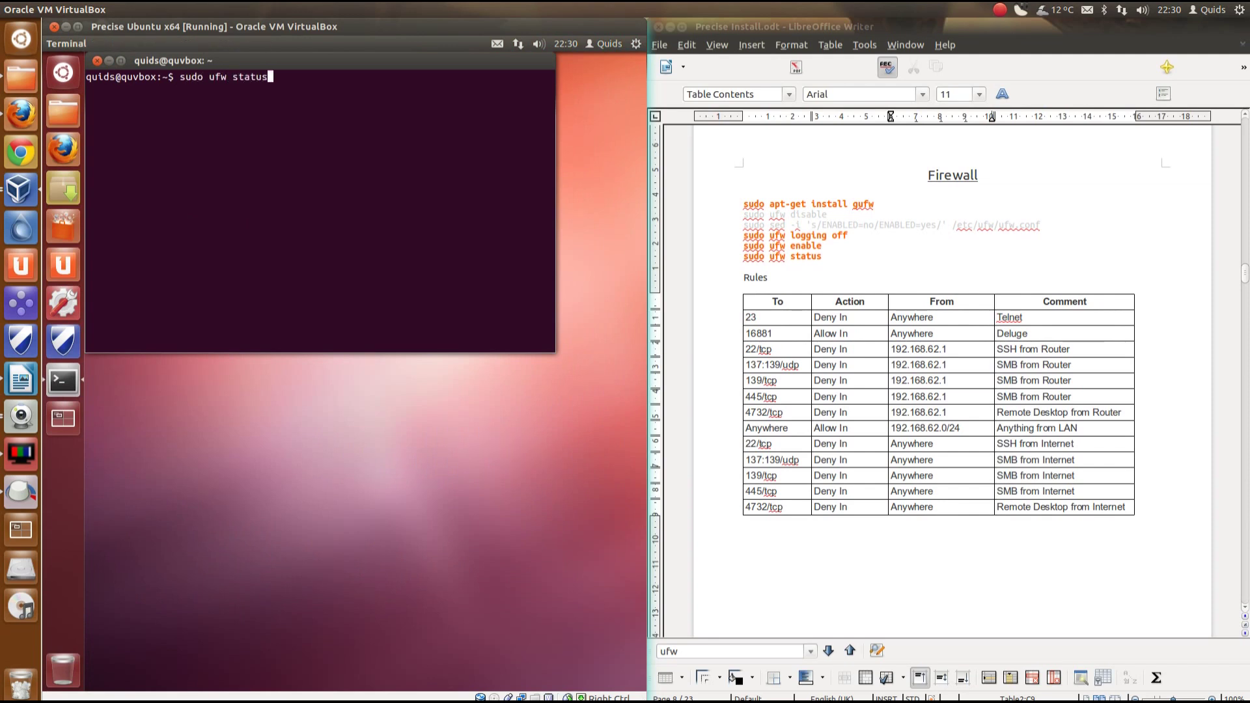
{"action": "key", "text": "Return"}
{"action": "key", "text": "Return"}
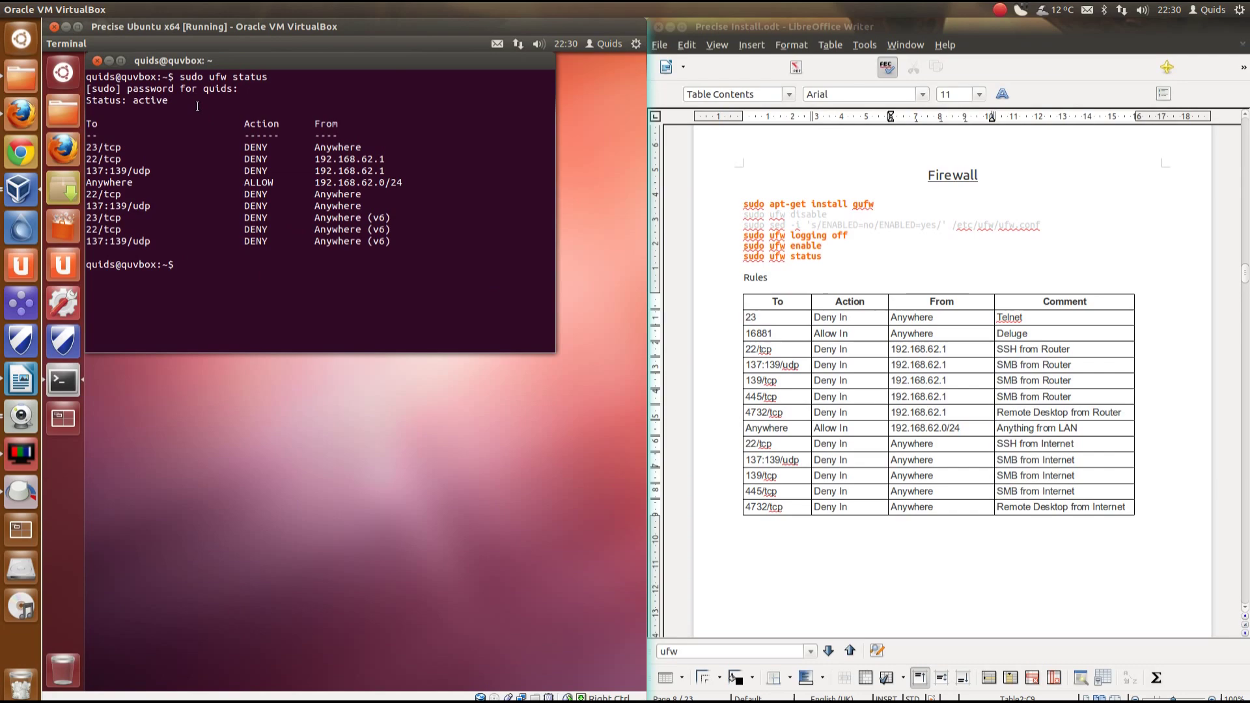